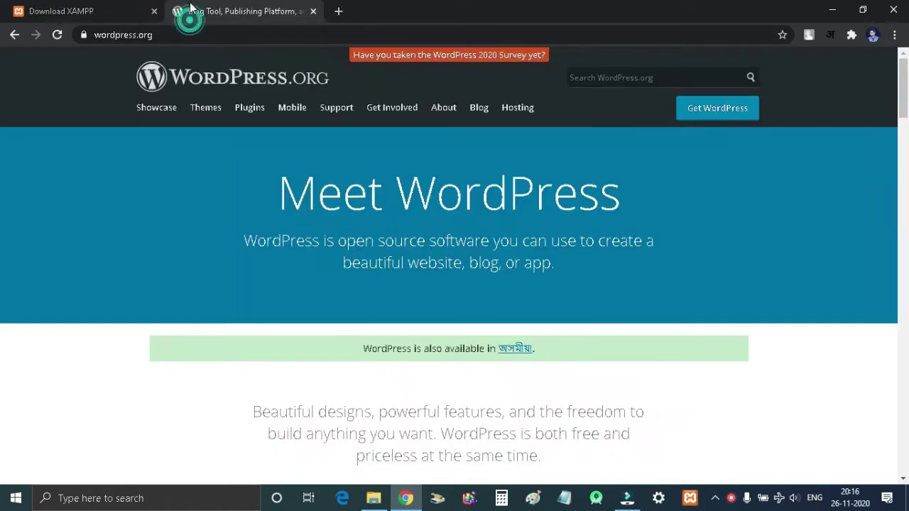
# Step: Switch back to the Download XAMPP tab listing Windows versions 7.2.34, 7.3.24 and 7.4.12
pyautogui.click(77, 9)
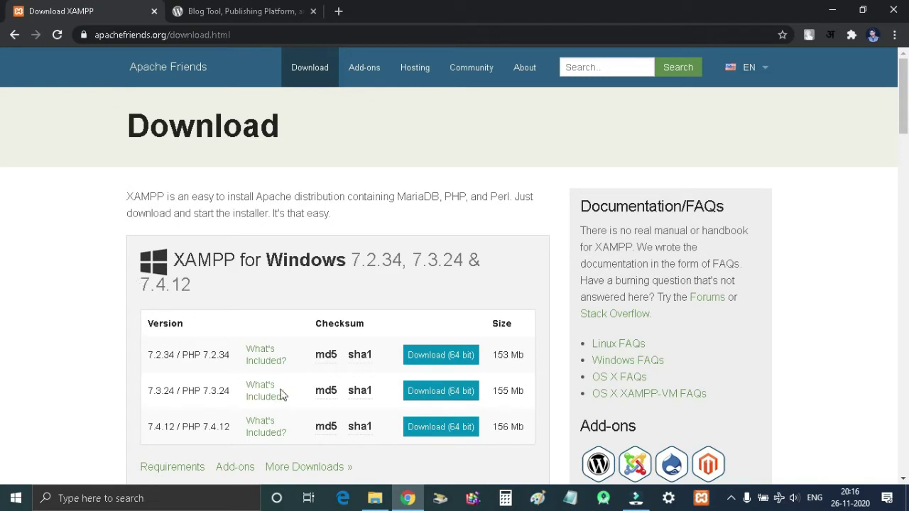
# Step: Bring up the web-development folder holding the wordpress-5.5.1 ZIP and XAMPP 7.4.10 installer
pyautogui.click(375, 498)
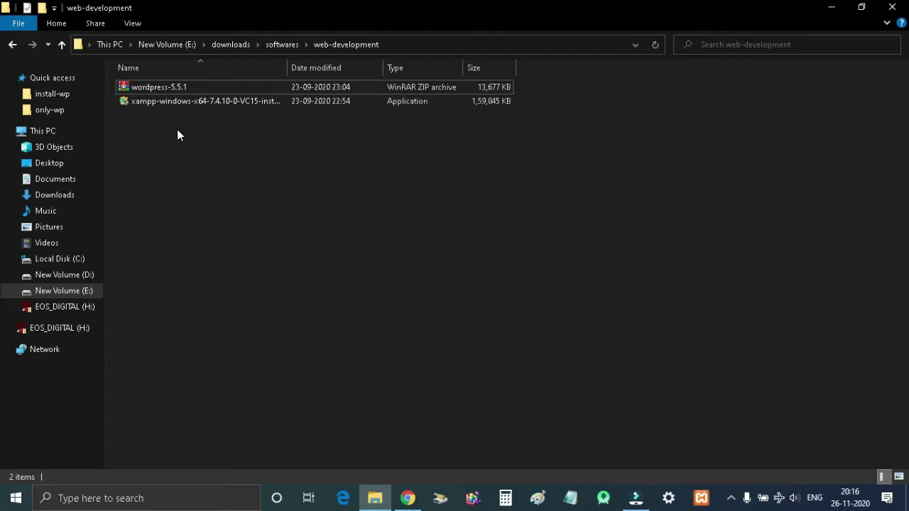
# Step: Launch XAMPP Control Panel by searching Windows for xampp
pyautogui.click(701, 498)
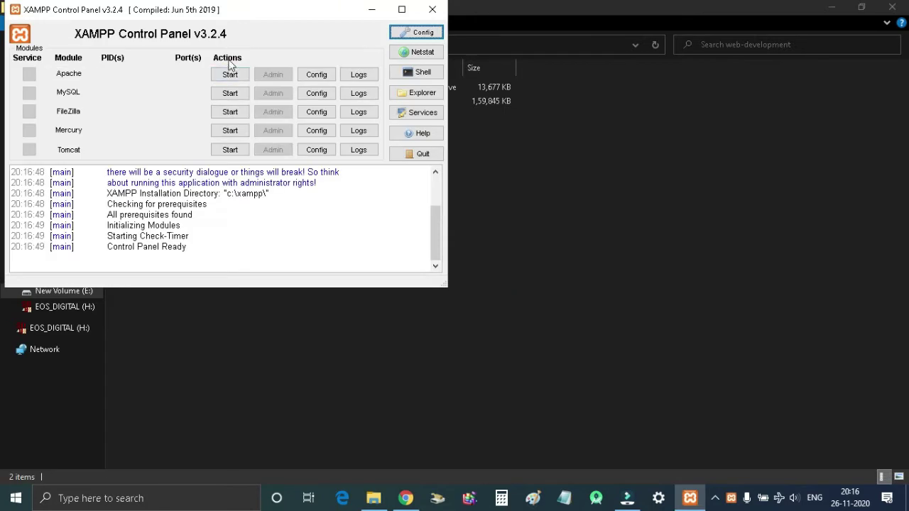
pyautogui.click(193, 501)
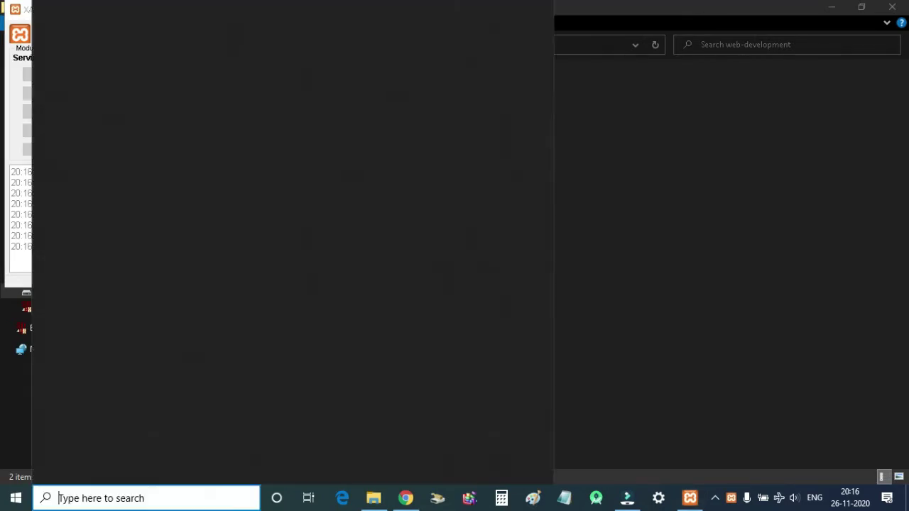
pyautogui.write('xampp')
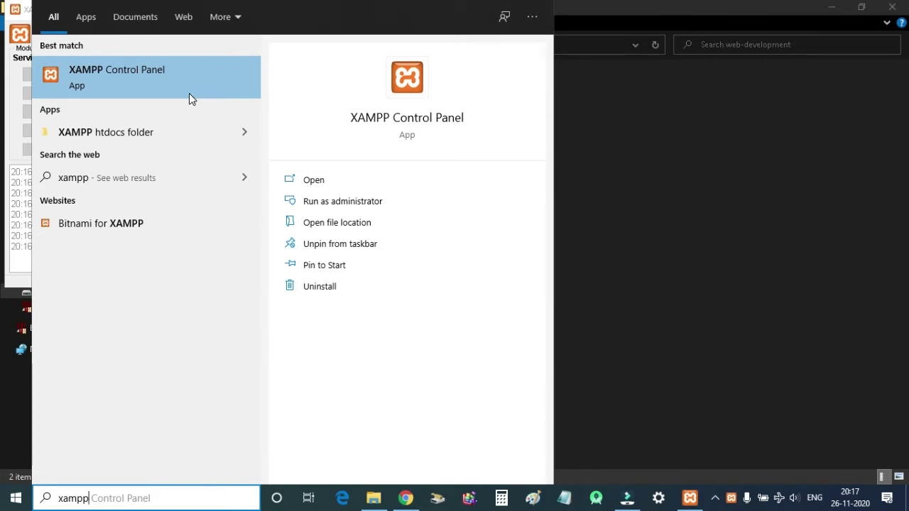
pyautogui.click(660, 177)
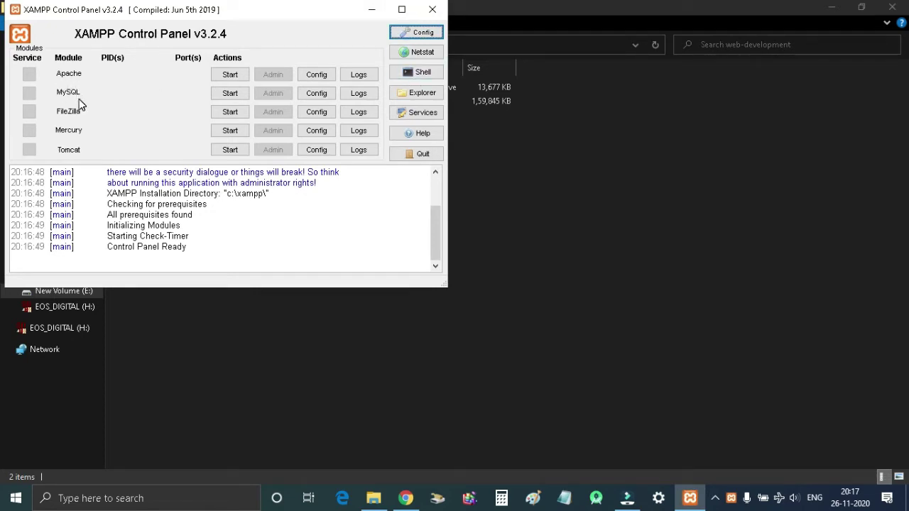
# Step: Start Apache (ports 80, 443) and MySQL (port 3306), then minimize the panel
pyautogui.click(230, 75)
pyautogui.click(233, 93)
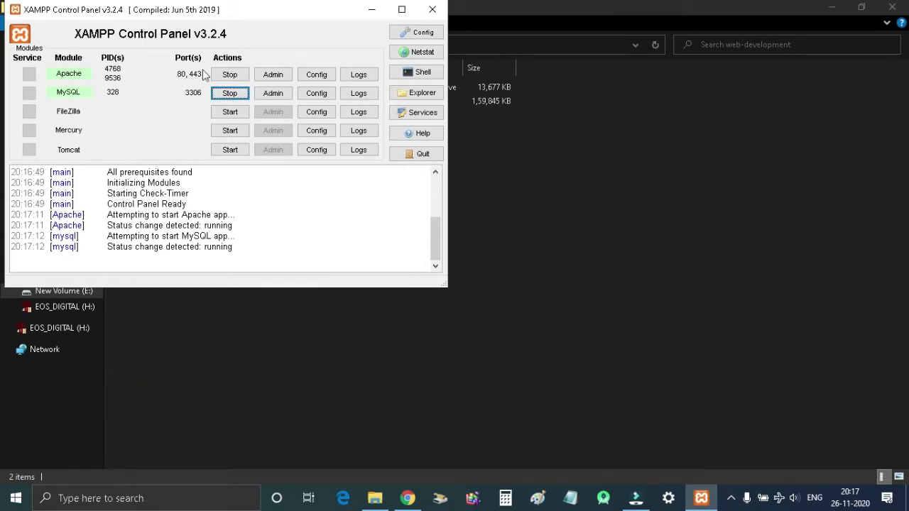
pyautogui.click(365, 11)
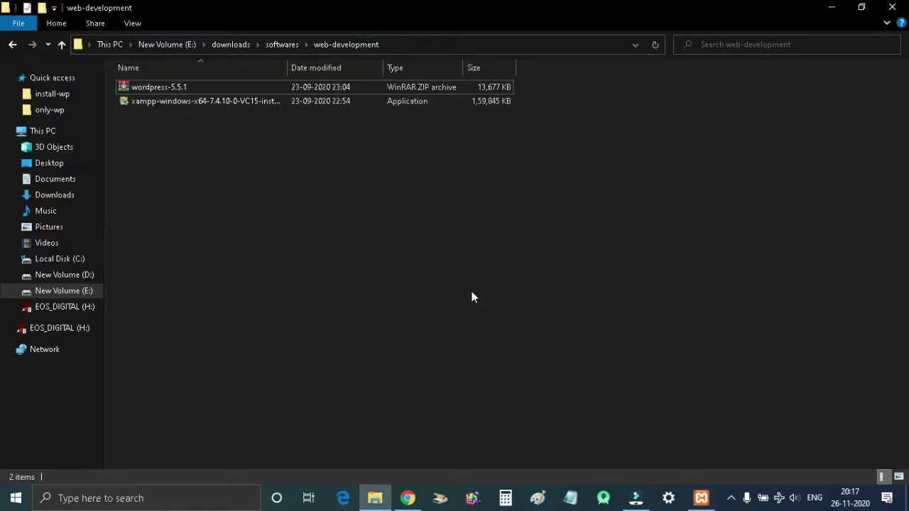
# Step: Load localhost in a new Chrome tab to confirm XAMPP 7.4.10, closing the WordPress.org tab
pyautogui.click(407, 498)
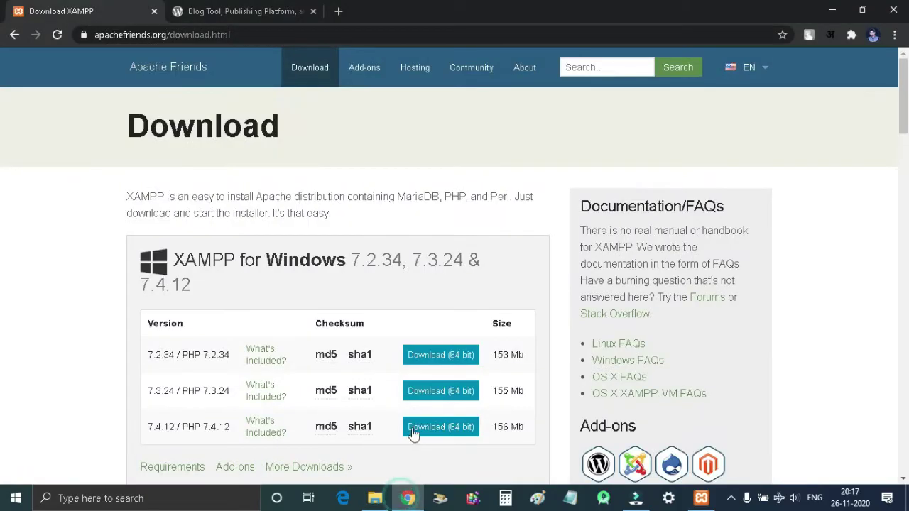
pyautogui.click(338, 11)
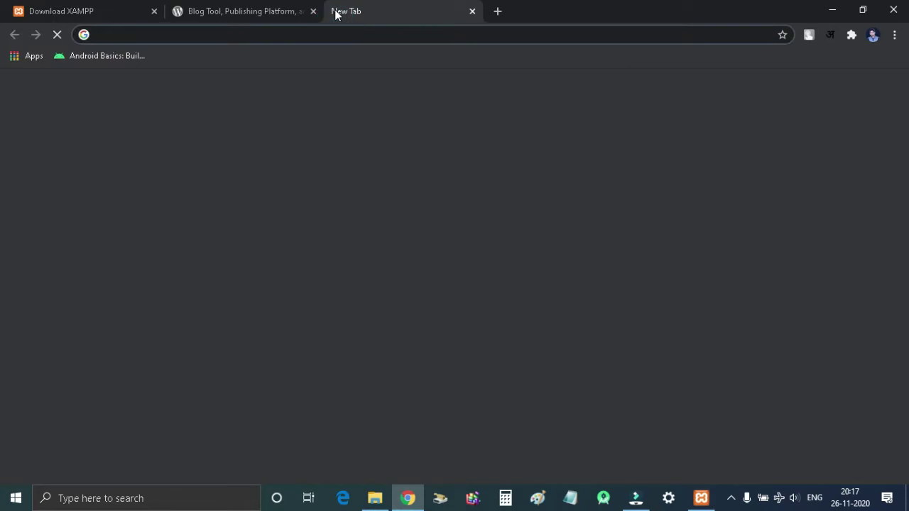
pyautogui.write('lo')
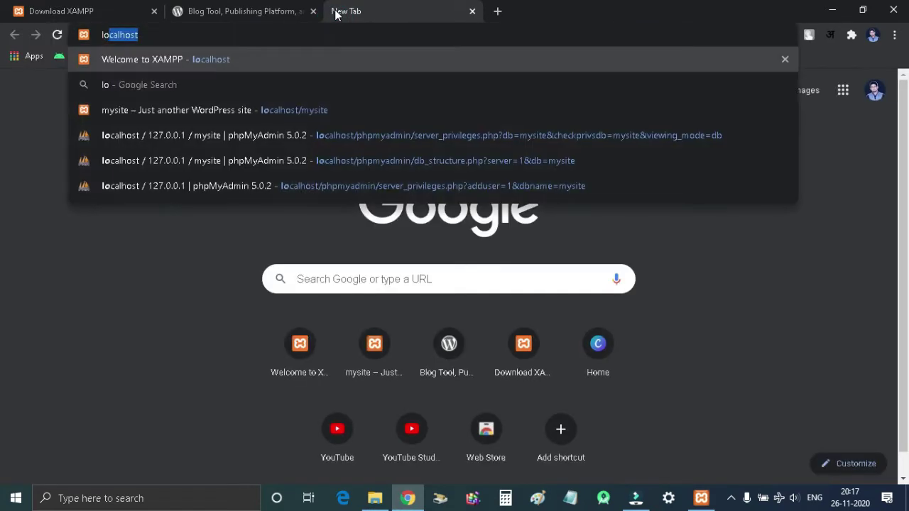
pyautogui.write('calhost')
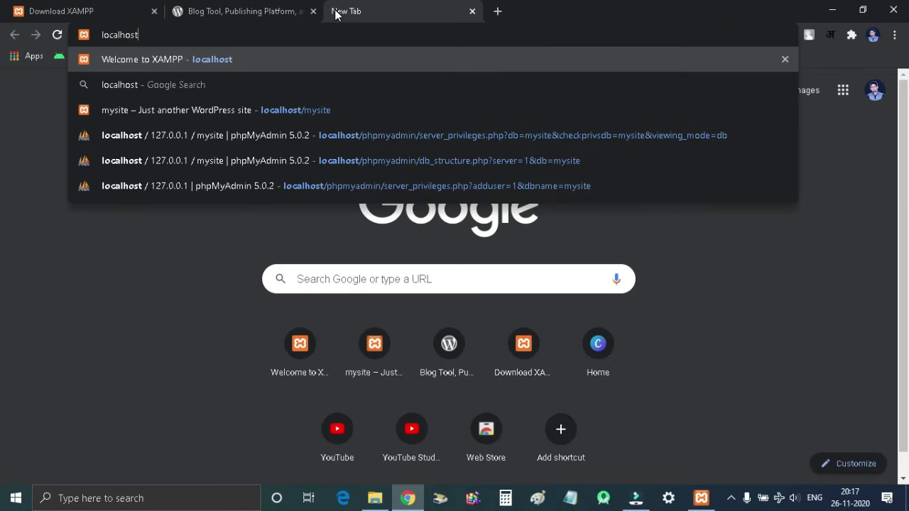
pyautogui.press('Return')
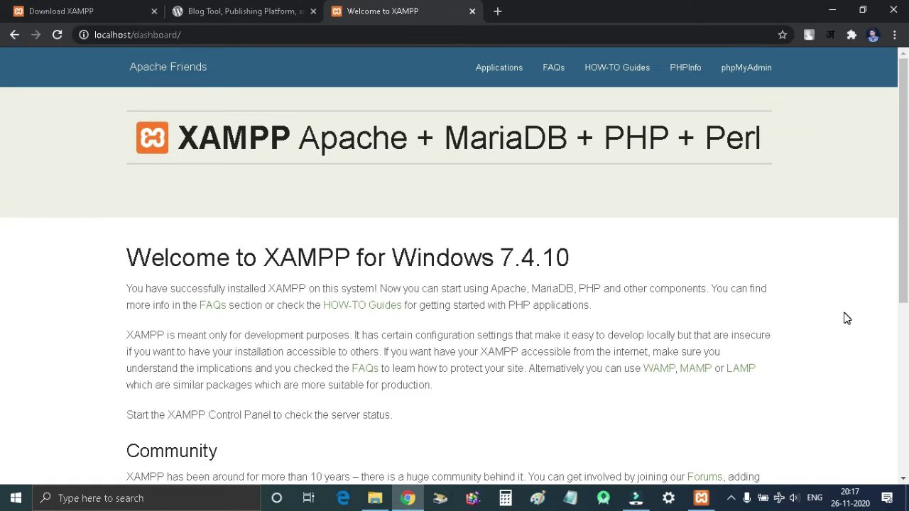
pyautogui.click(313, 11)
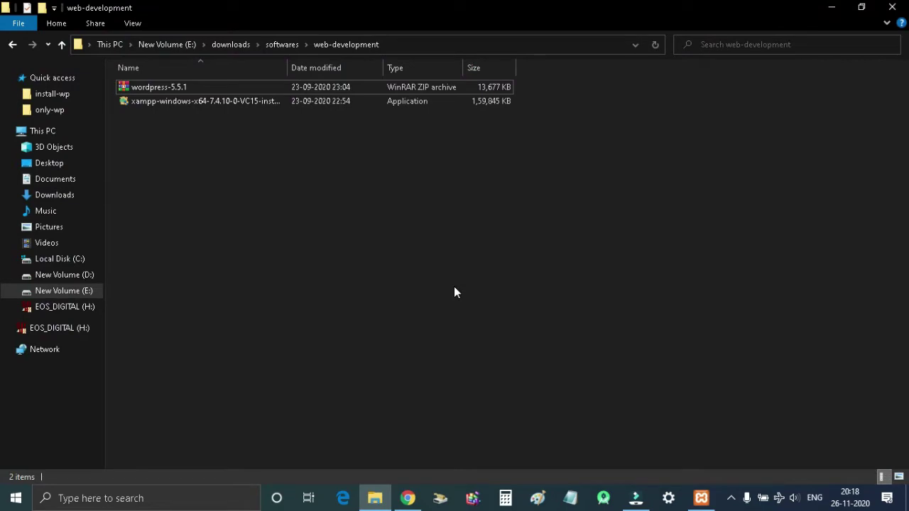
# Step: Extract wordpress-5.5.1.zip with WinRAR into C:\xampp\htdocs
pyautogui.doubleClick(183, 89)
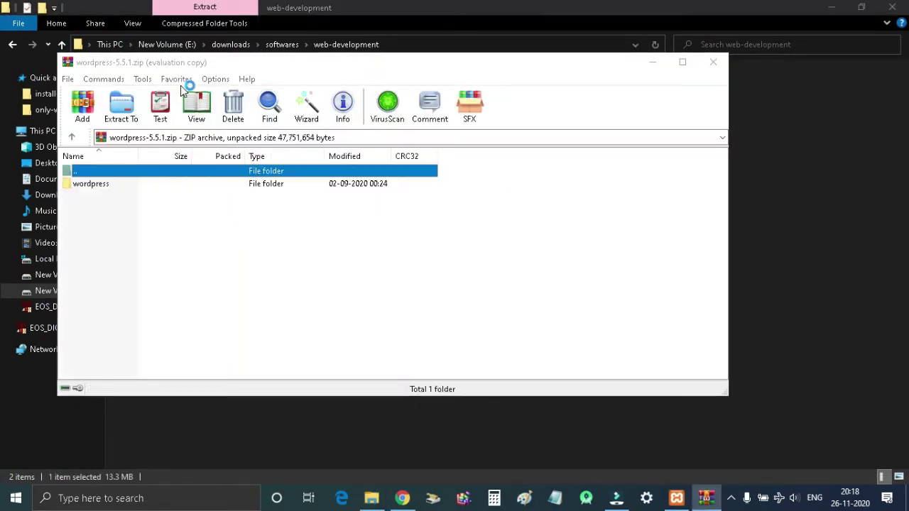
pyautogui.click(709, 35)
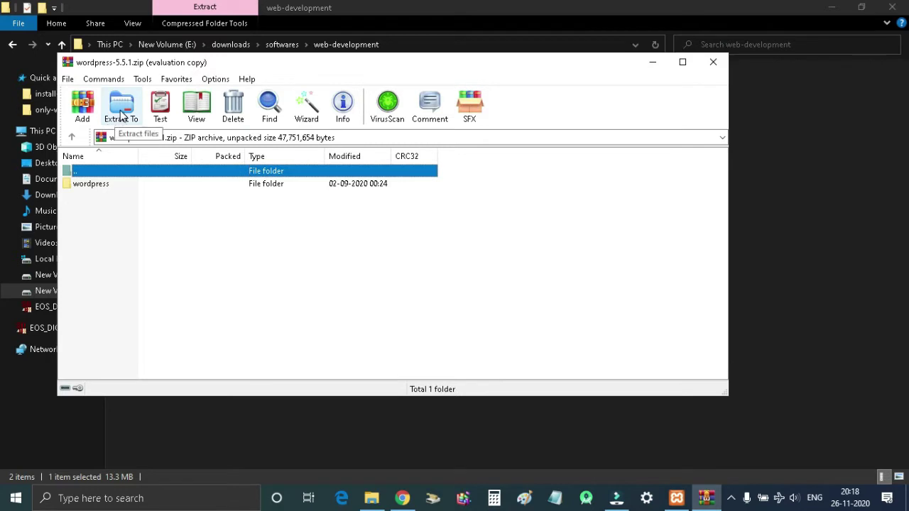
pyautogui.click(121, 114)
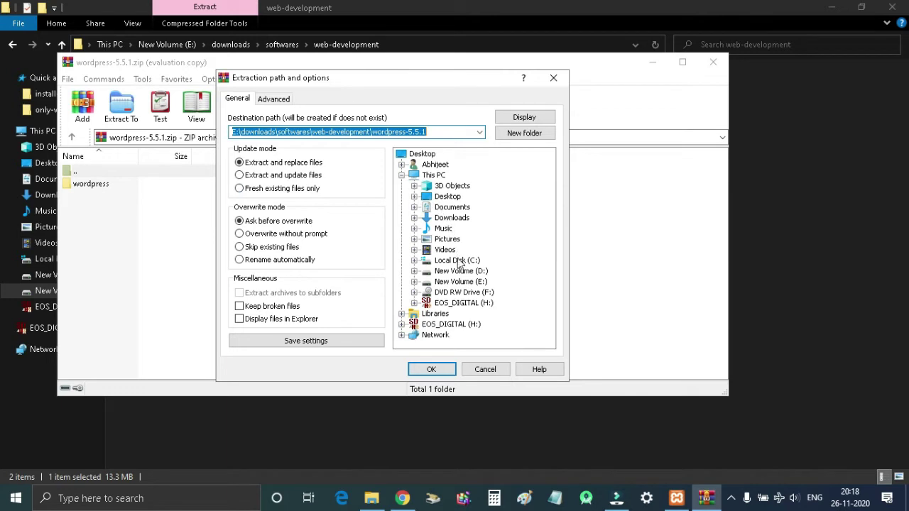
pyautogui.click(414, 260)
pyautogui.scroll(-1, 459, 259)
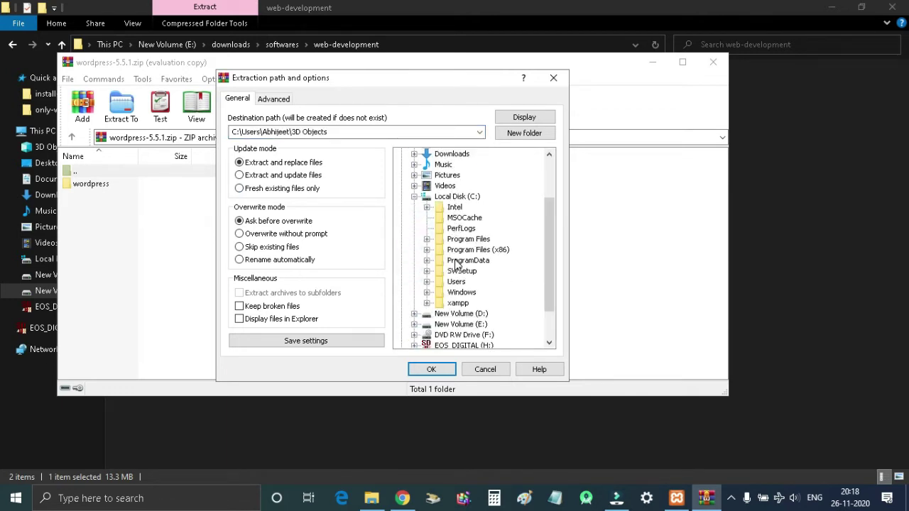
pyautogui.click(426, 303)
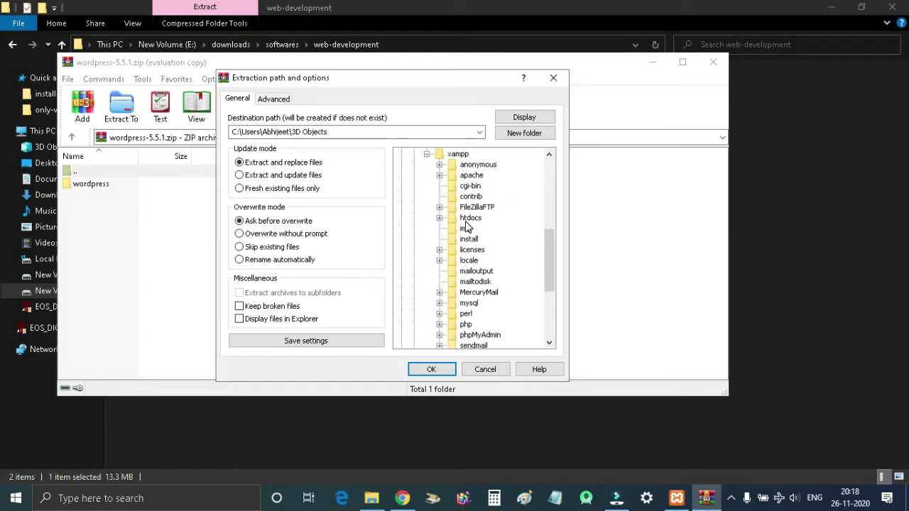
pyautogui.click(469, 218)
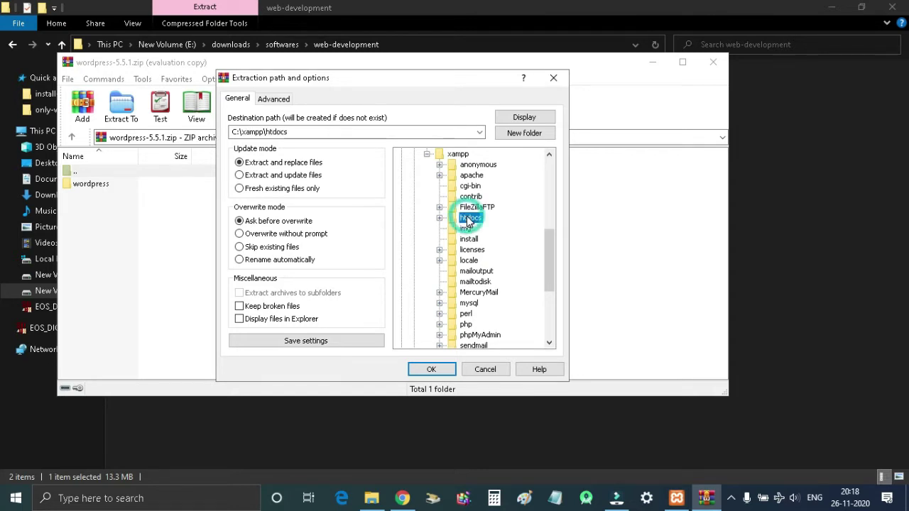
pyautogui.click(436, 369)
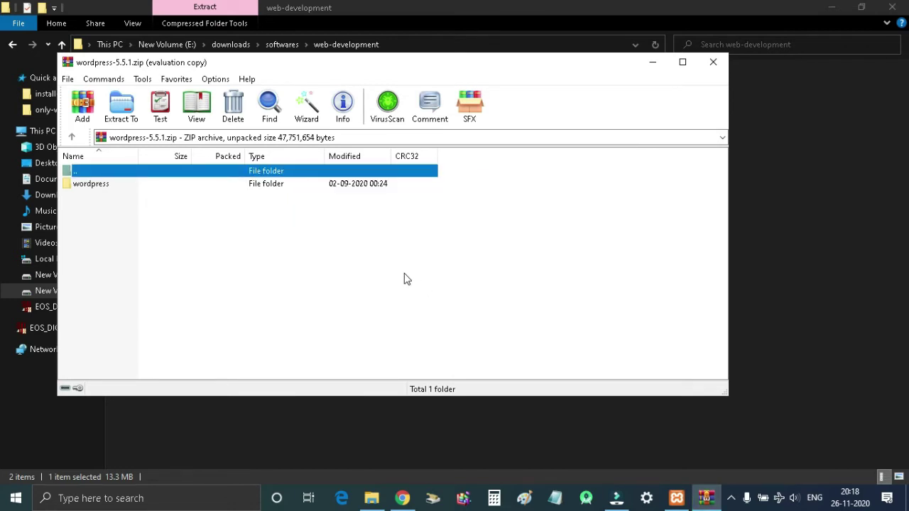
# Step: Close WinRAR and browse to C:\xampp\htdocs\wordpress to check the extracted files
pyautogui.click(712, 64)
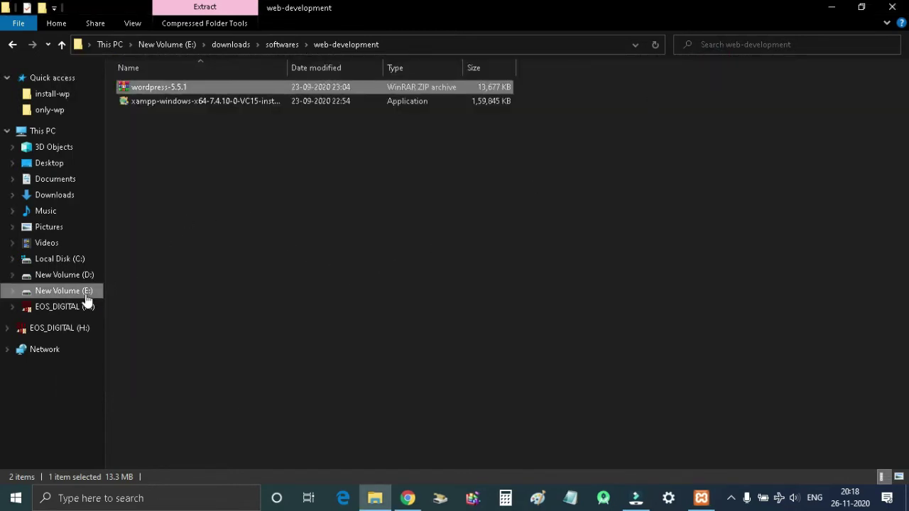
pyautogui.click(63, 258)
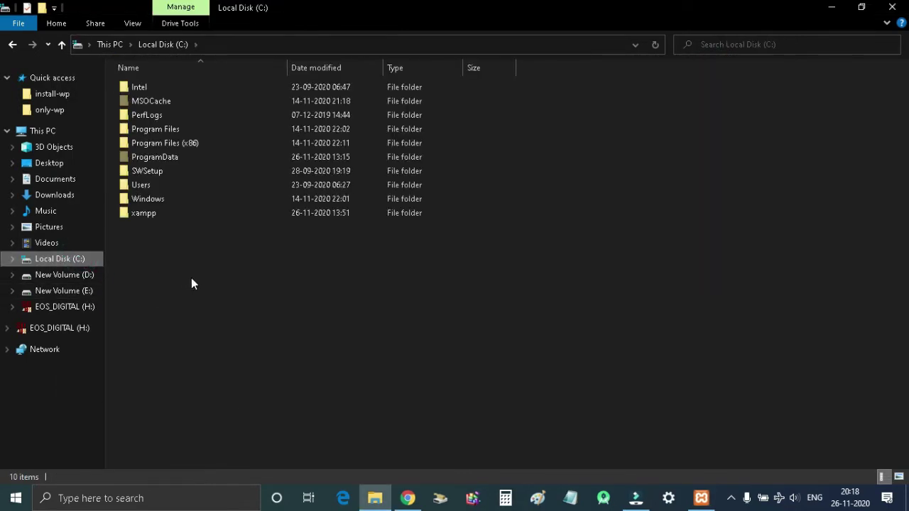
pyautogui.doubleClick(160, 218)
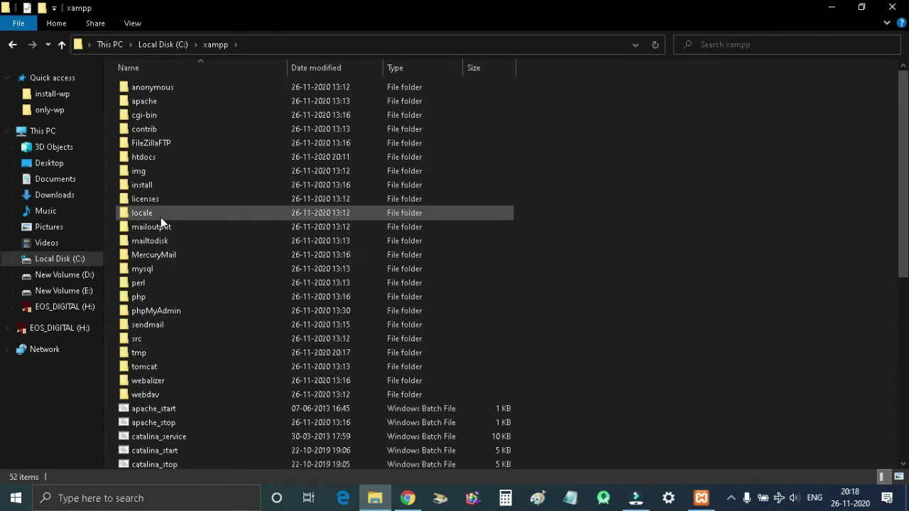
pyautogui.doubleClick(157, 158)
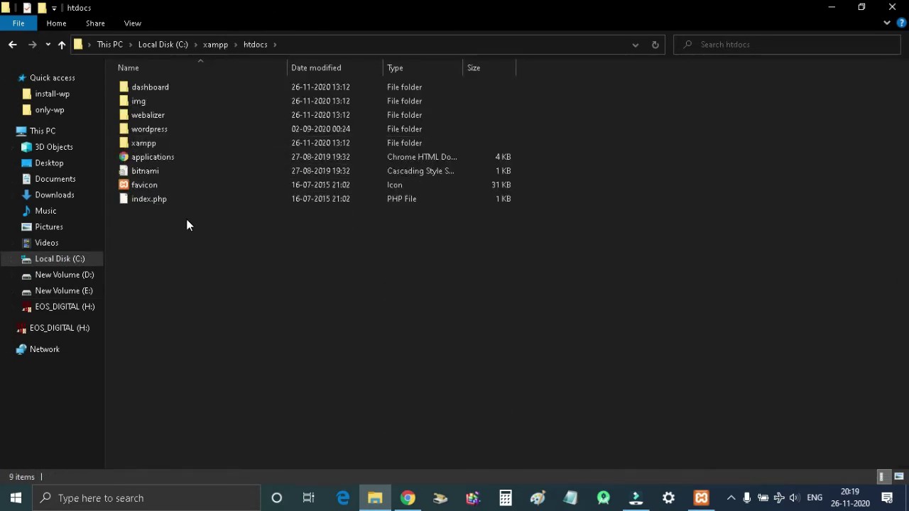
pyautogui.doubleClick(168, 130)
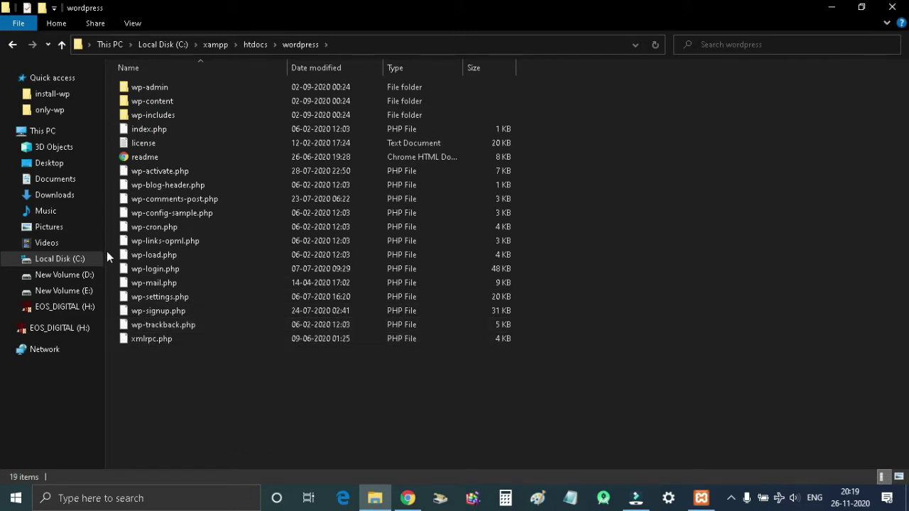
# Step: Rename the wordpress folder in htdocs to mywp
pyautogui.click(12, 44)
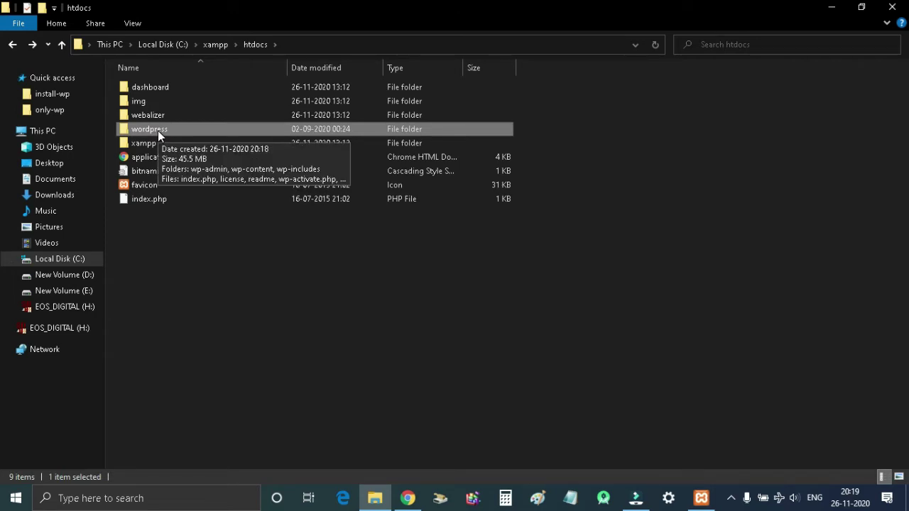
pyautogui.press('F2')
pyautogui.write('mywp')
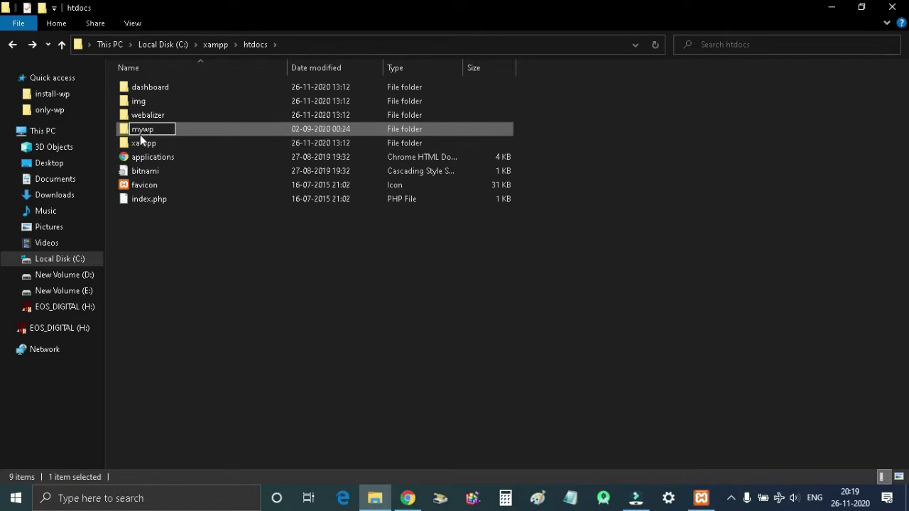
pyautogui.press('Return')
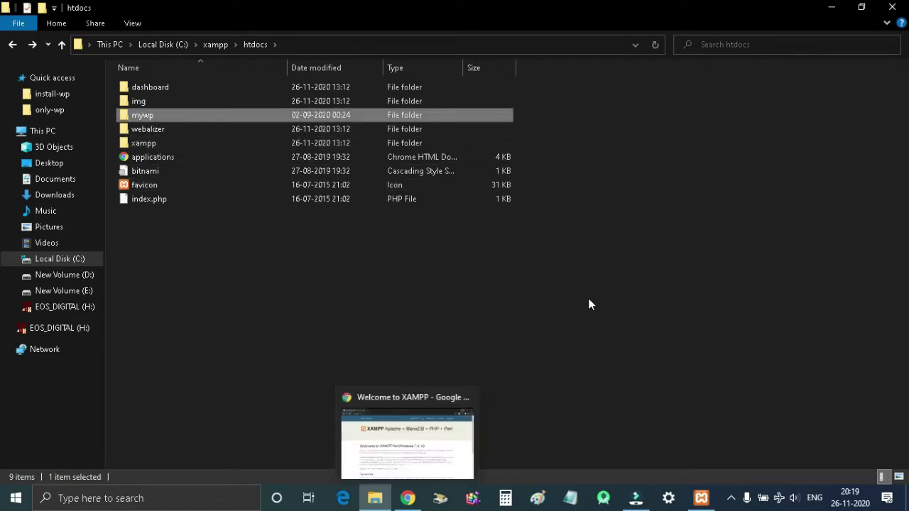
# Step: From the XAMPP dashboard, create an empty database named mywp in phpMyAdmin
pyautogui.click(408, 498)
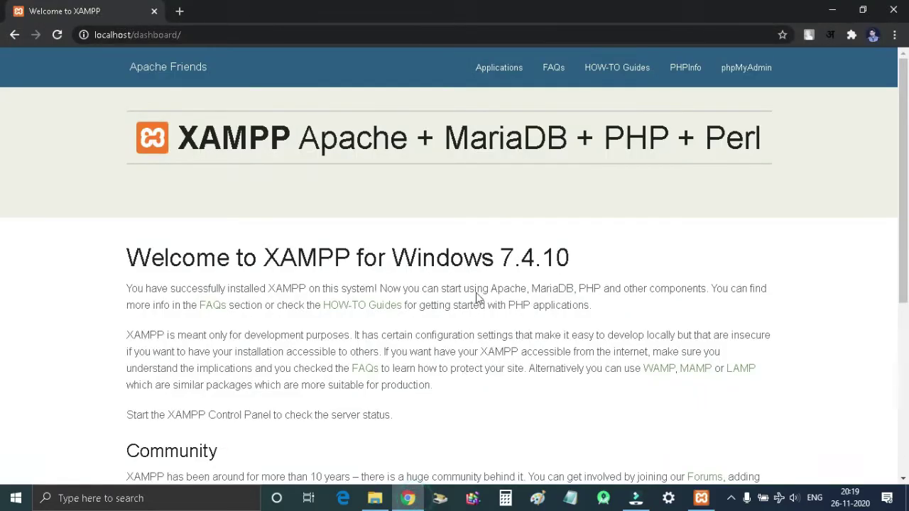
pyautogui.click(759, 87)
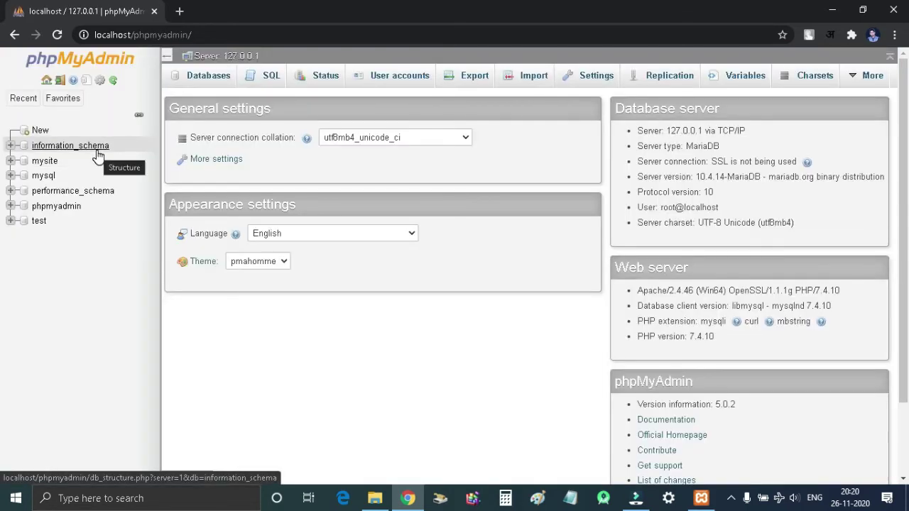
pyautogui.click(40, 133)
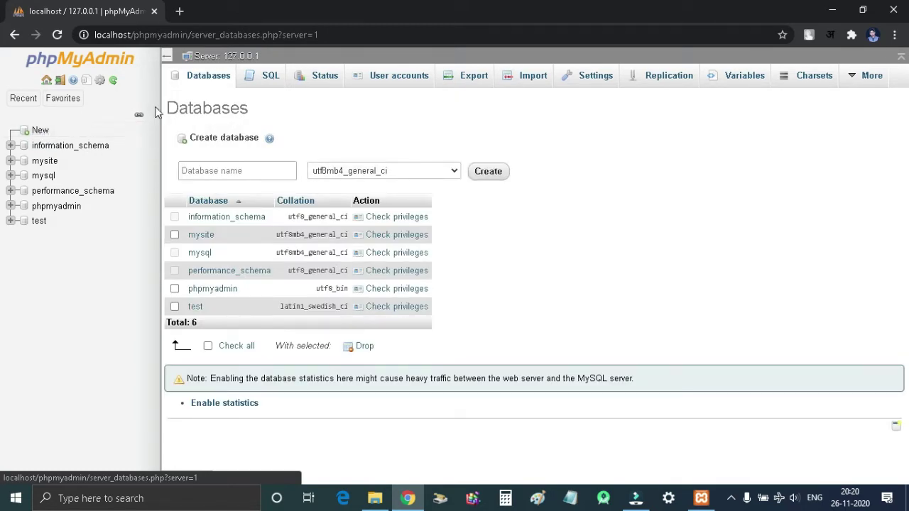
pyautogui.click(244, 172)
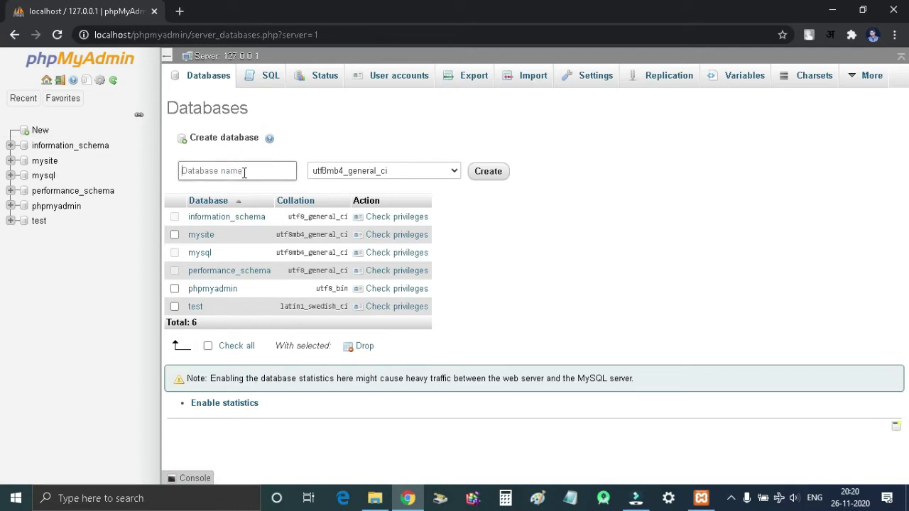
pyautogui.write('mywp')
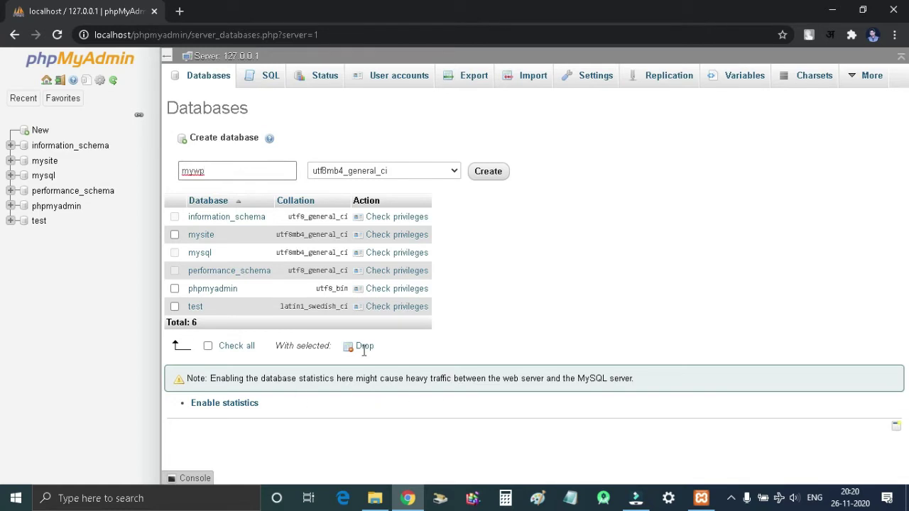
pyautogui.click(487, 173)
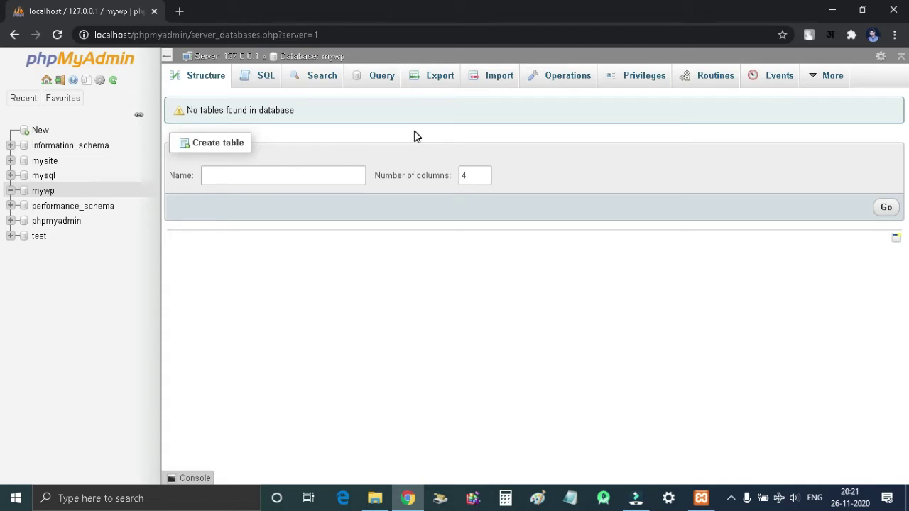
# Step: Add user account mywp on Local host with a password and all global privileges
pyautogui.click(635, 85)
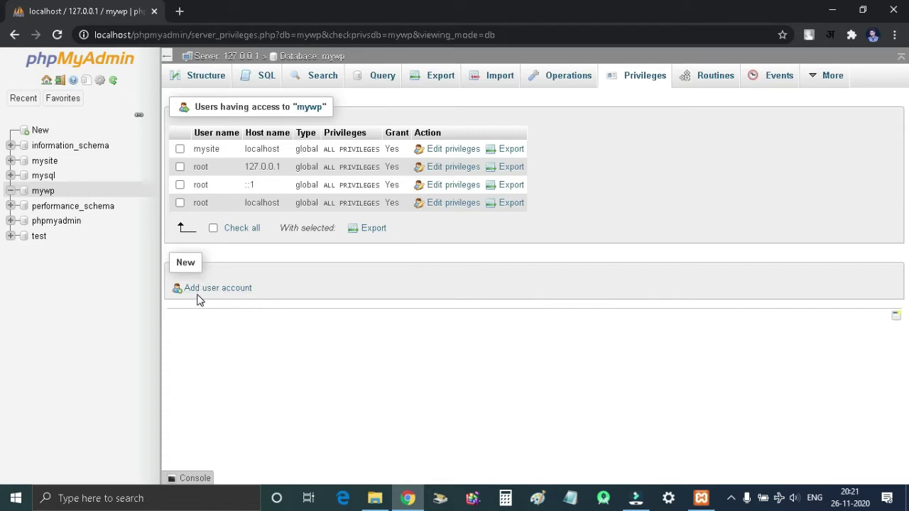
pyautogui.click(225, 288)
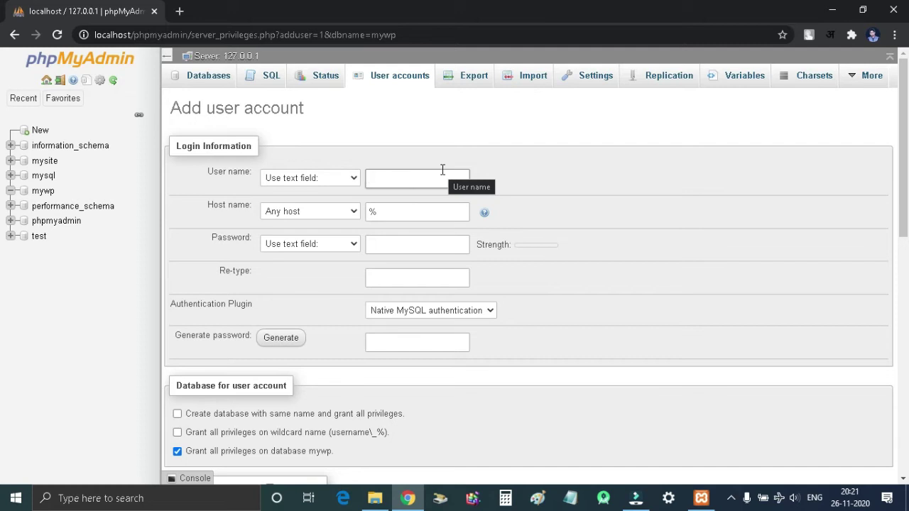
pyautogui.write('my')
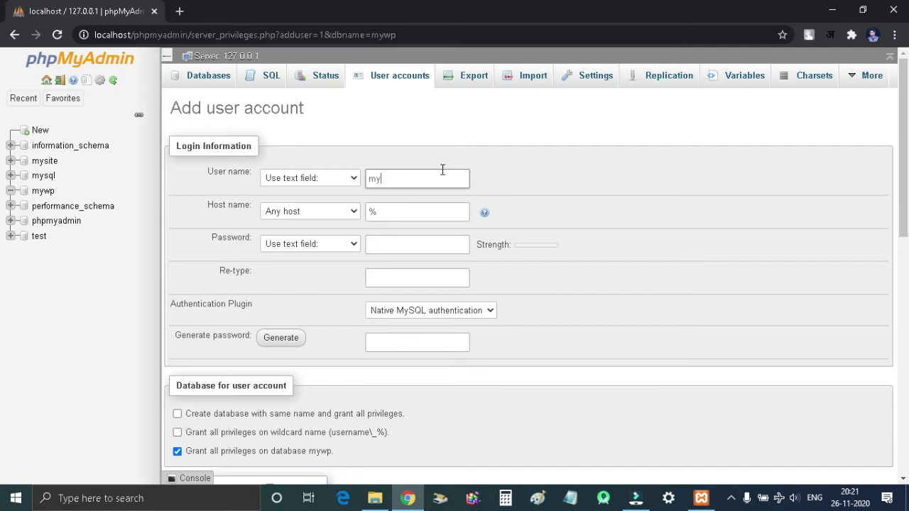
pyautogui.write('wp')
pyautogui.click(616, 188)
pyautogui.click(353, 212)
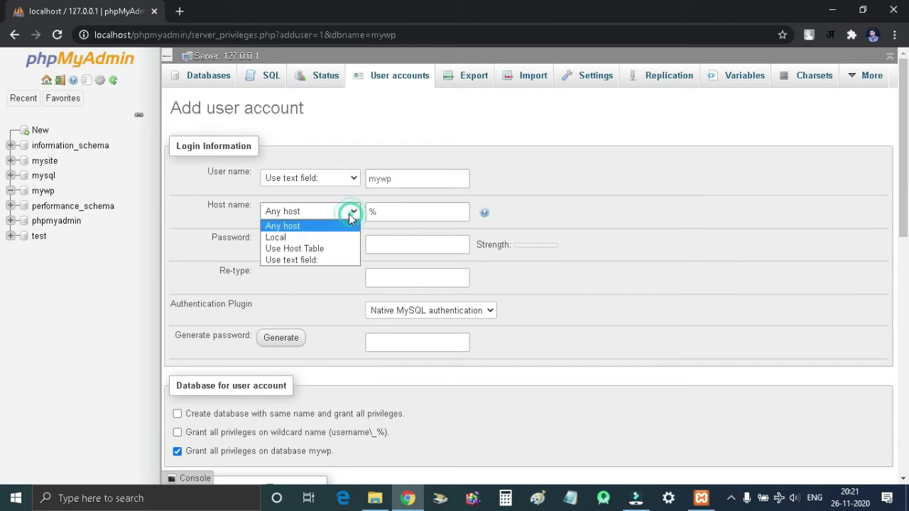
pyautogui.click(322, 238)
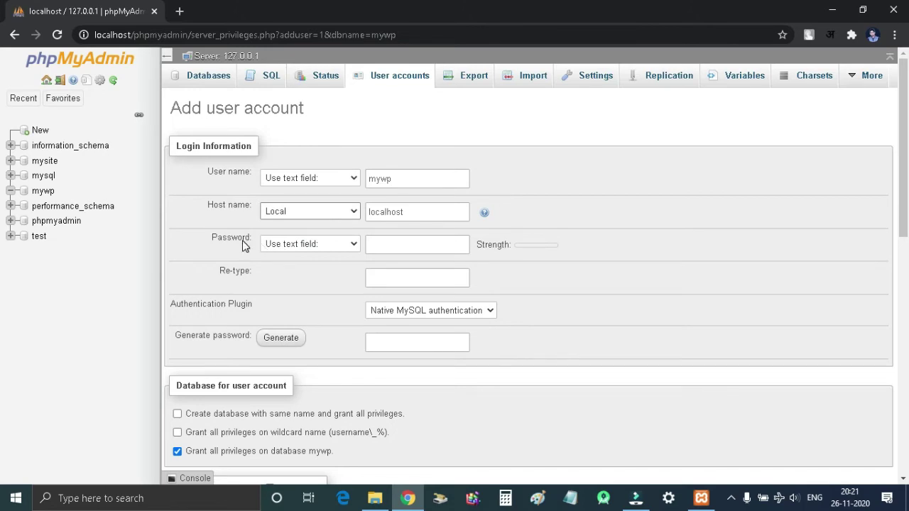
pyautogui.click(404, 244)
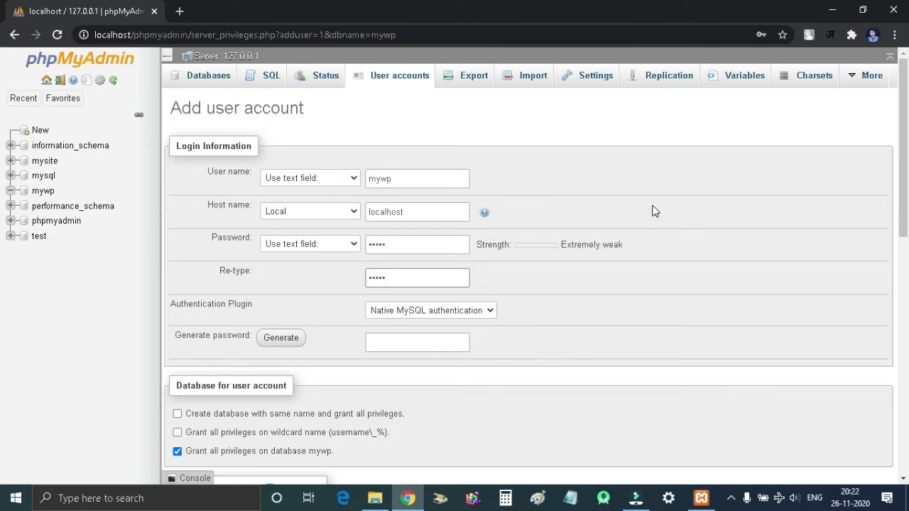
pyautogui.scroll(-5, 655, 211)
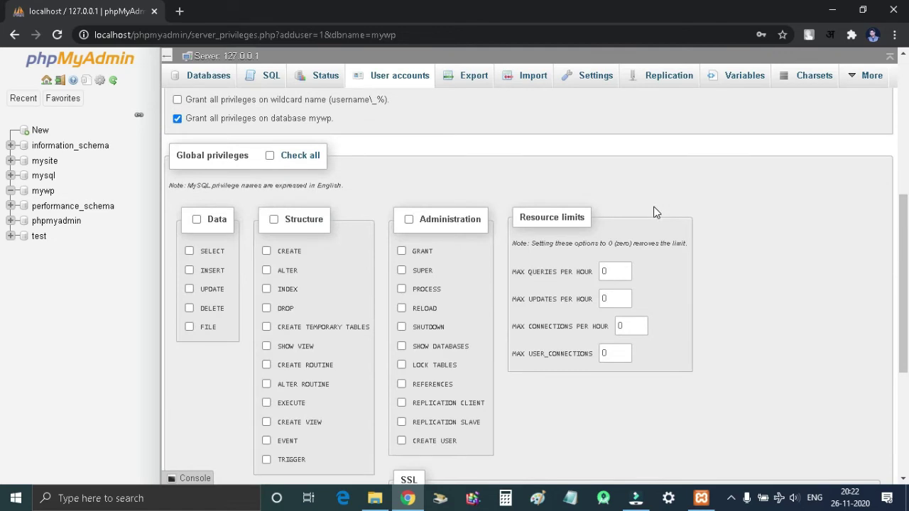
pyautogui.click(270, 155)
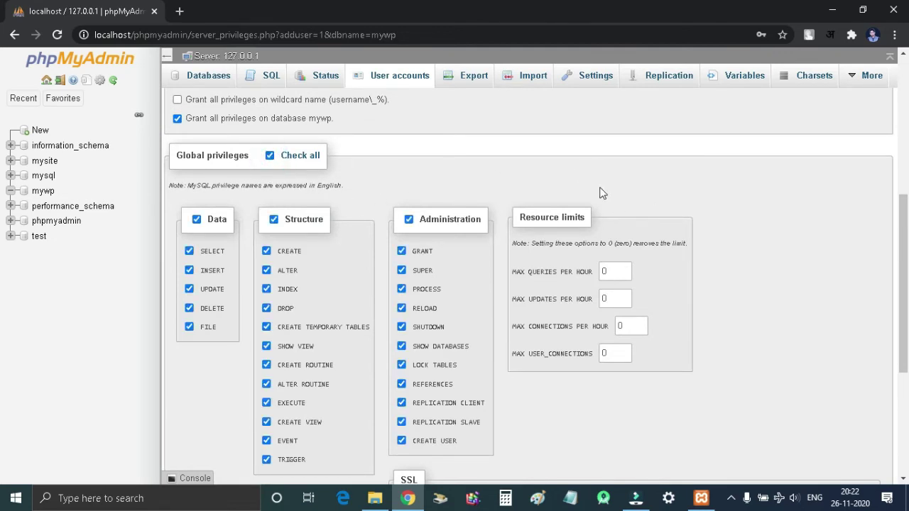
pyautogui.scroll(-3, 763, 256)
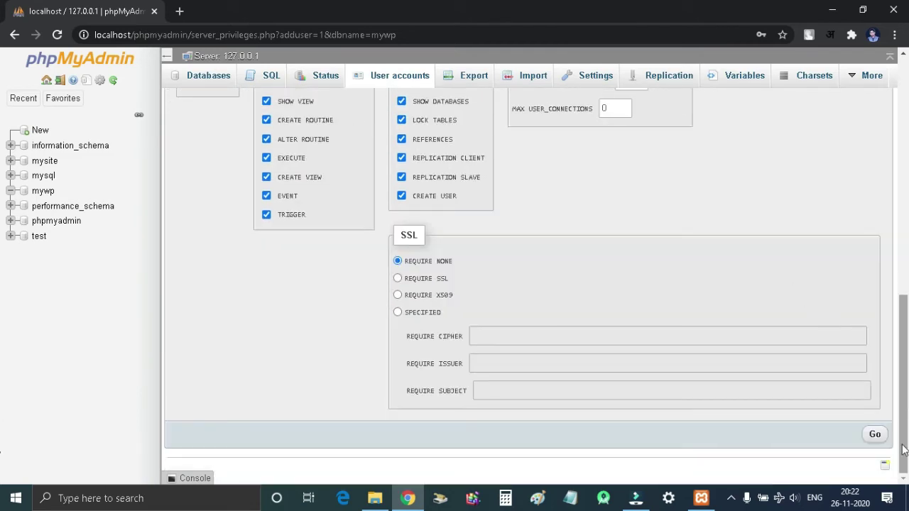
pyautogui.click(875, 435)
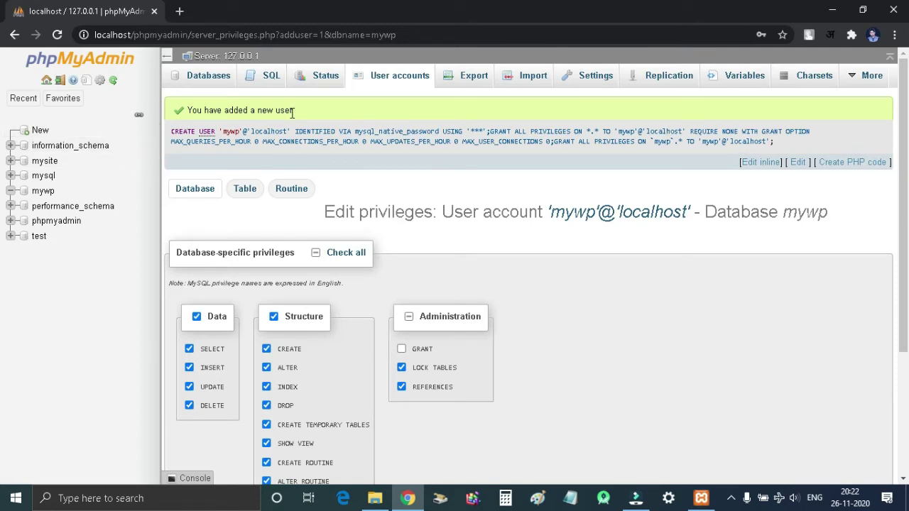
# Step: Open localhost/mywp in a new tab to reach the WordPress setup welcome page
pyautogui.click(181, 11)
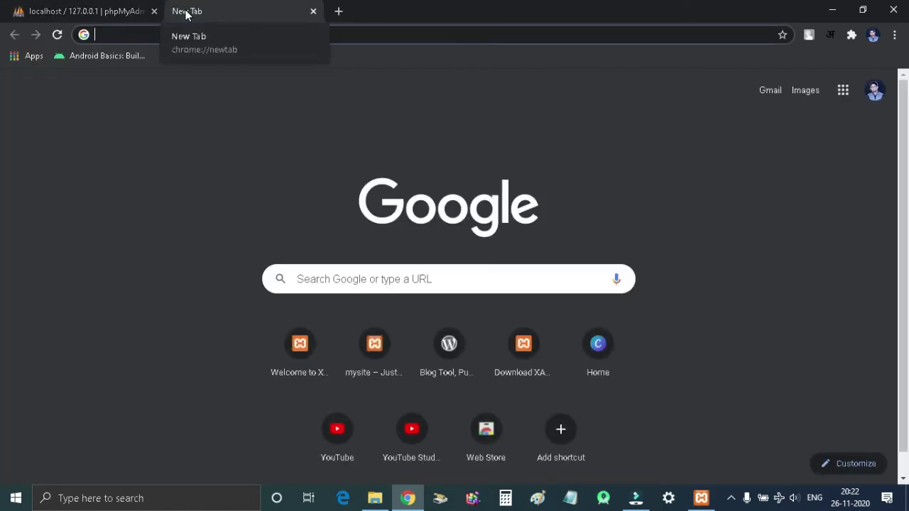
pyautogui.write('localhost')
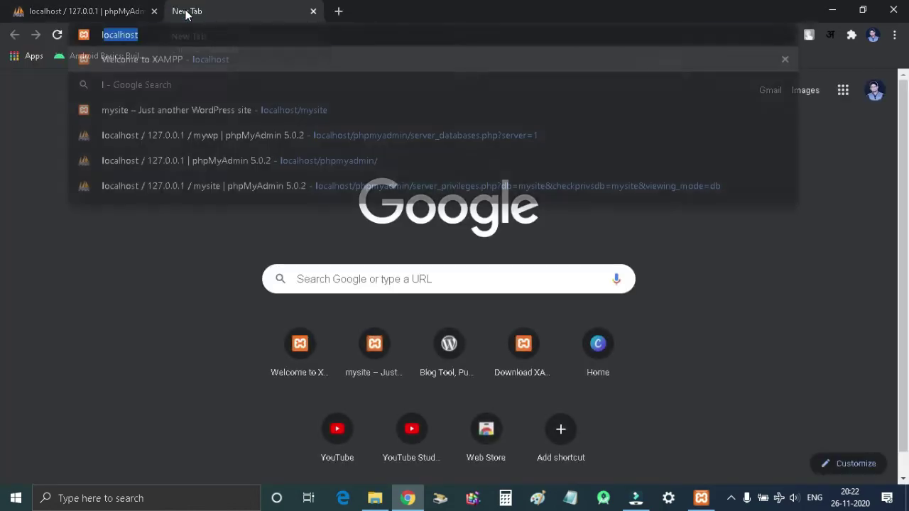
pyautogui.write('/')
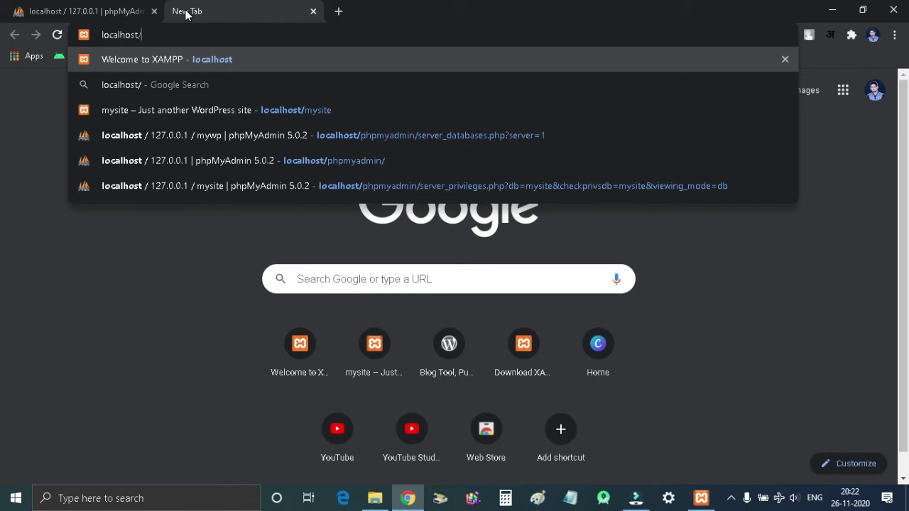
pyautogui.write('mywp')
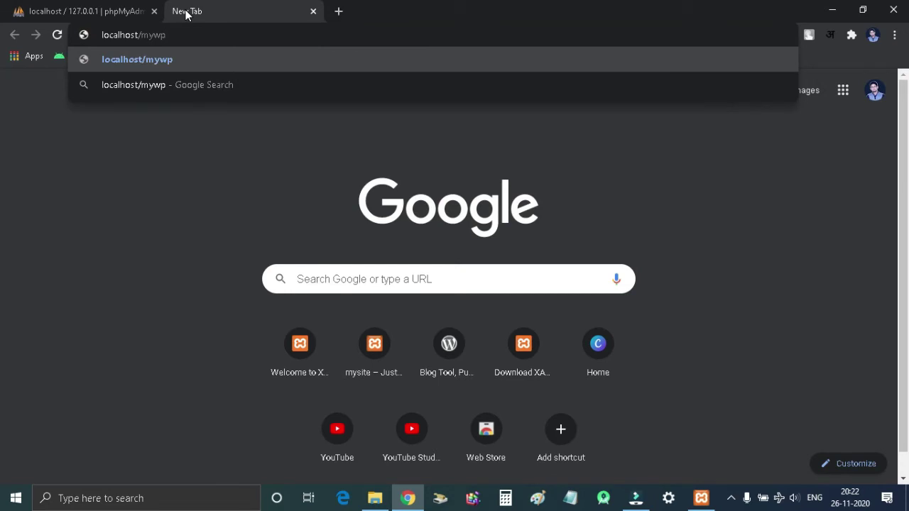
pyautogui.press('Return')
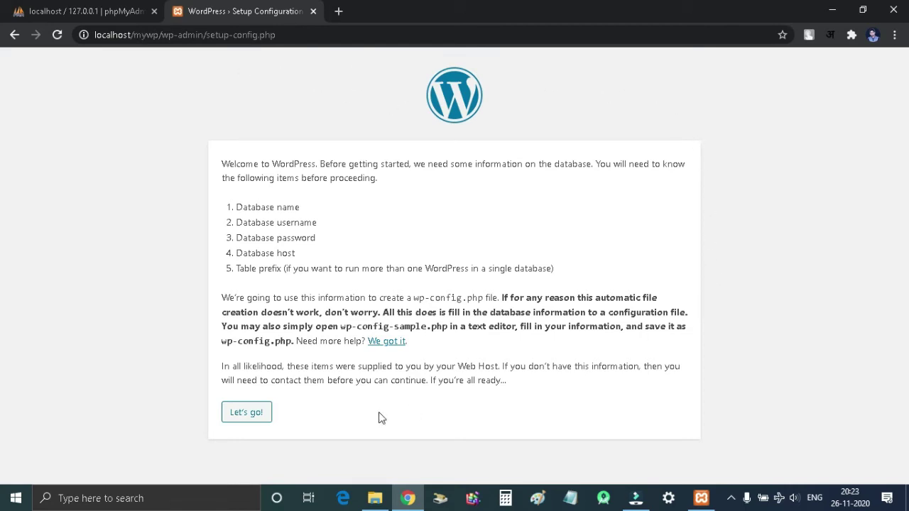
# Step: Proceed to the connection form and set the database name to mywp
pyautogui.click(264, 420)
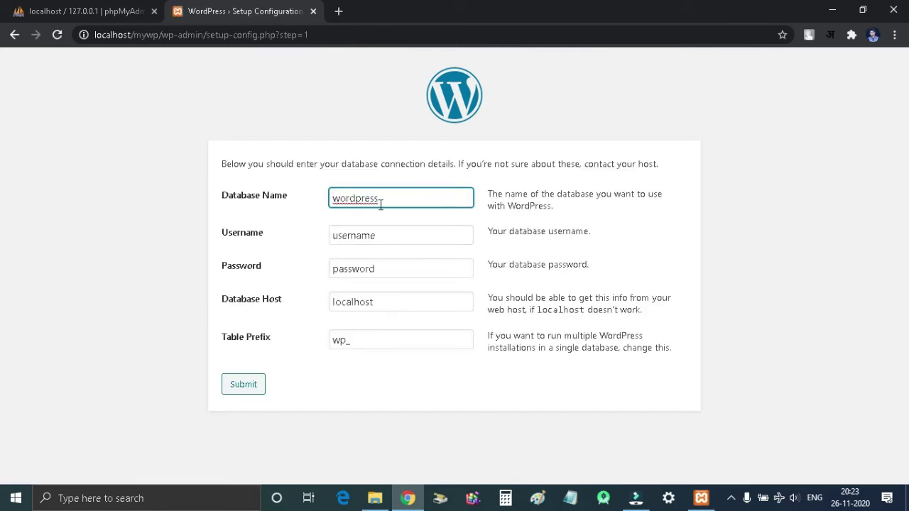
pyautogui.doubleClick(387, 204)
pyautogui.press('BackSpace')
pyautogui.write('mywp')
pyautogui.doubleClick(388, 204)
# Step: Enter username mywp and the database password, keep host localhost, and submit
pyautogui.click(392, 237)
pyautogui.press('BackSpace')
pyautogui.press('BackSpace')
pyautogui.press('BackSpace')
pyautogui.press('BackSpace')
pyautogui.press('BackSpace')
pyautogui.press('BackSpace')
pyautogui.press('BackSpace')
pyautogui.press('BackSpace')
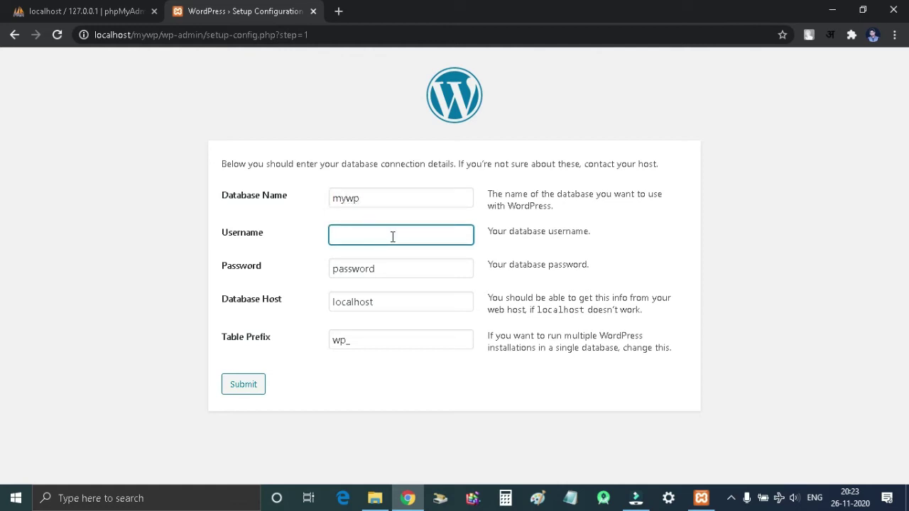
pyautogui.write('mywp')
pyautogui.doubleClick(400, 260)
pyautogui.press('BackSpace')
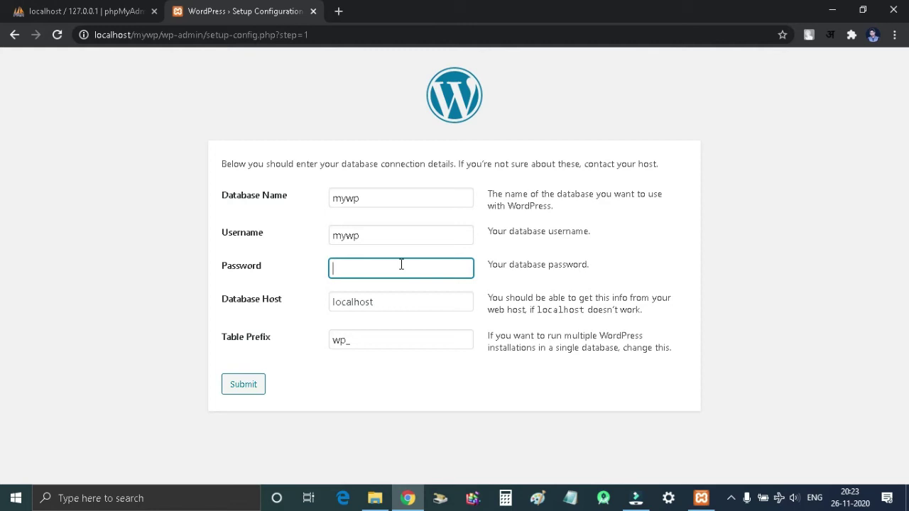
pyautogui.write('12345')
pyautogui.click(425, 298)
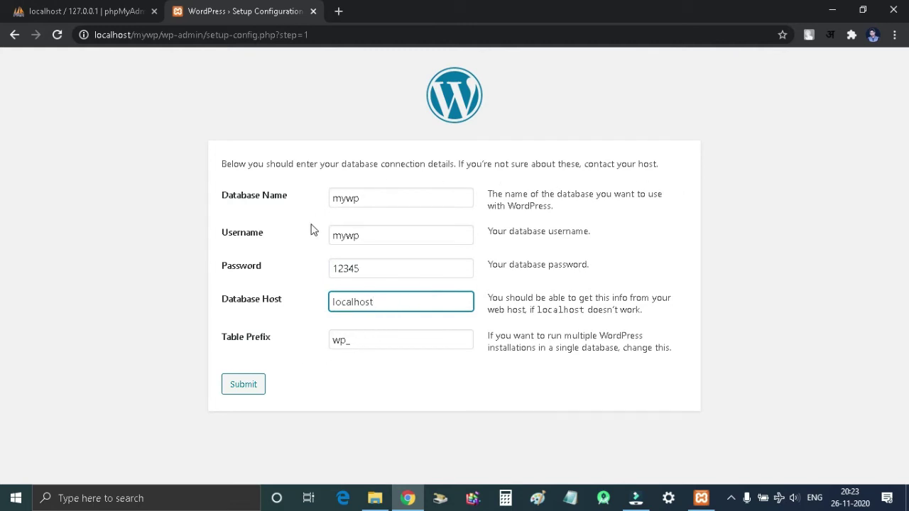
pyautogui.click(244, 385)
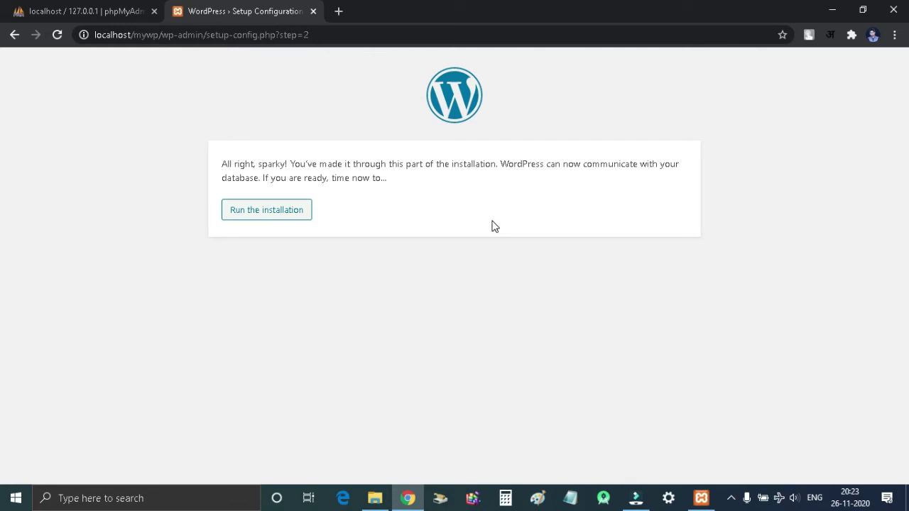
# Step: Start the WordPress installation and enter mywp as both Site Title and admin username
pyautogui.click(267, 211)
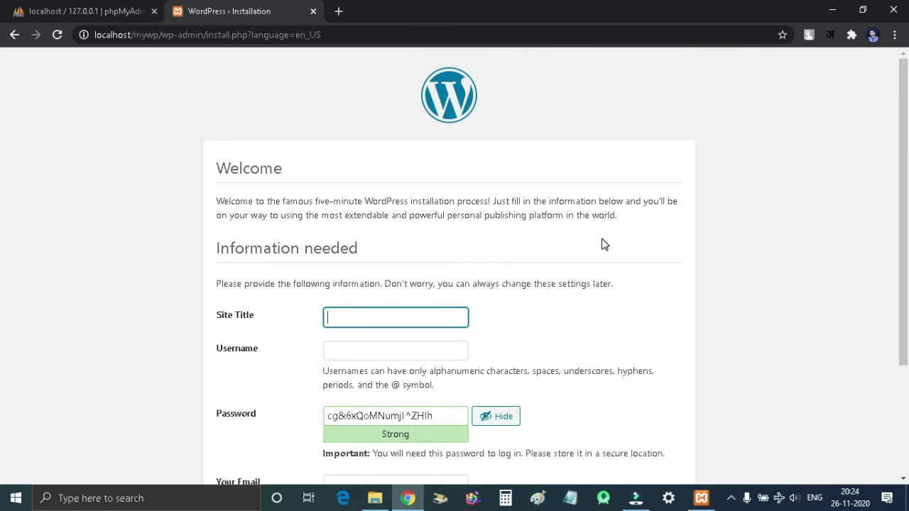
pyautogui.scroll(-1, 603, 245)
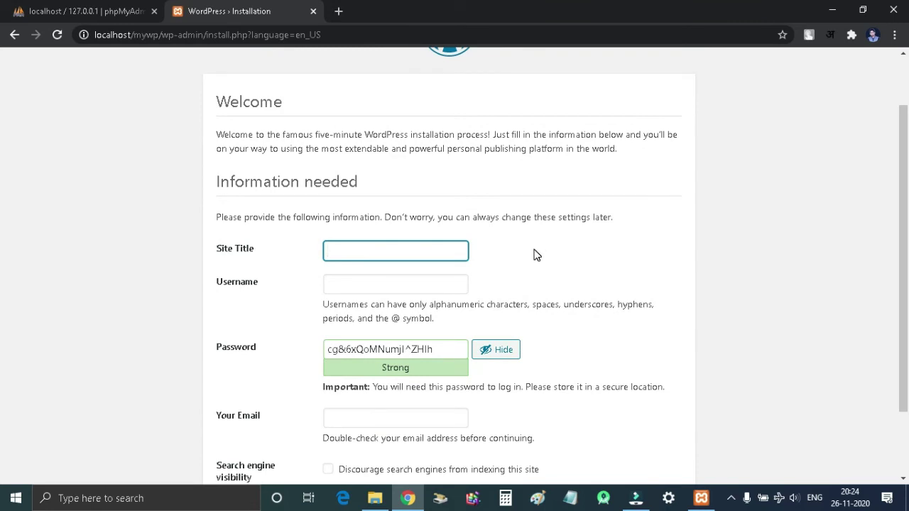
pyautogui.write('mywp')
pyautogui.press('Tab')
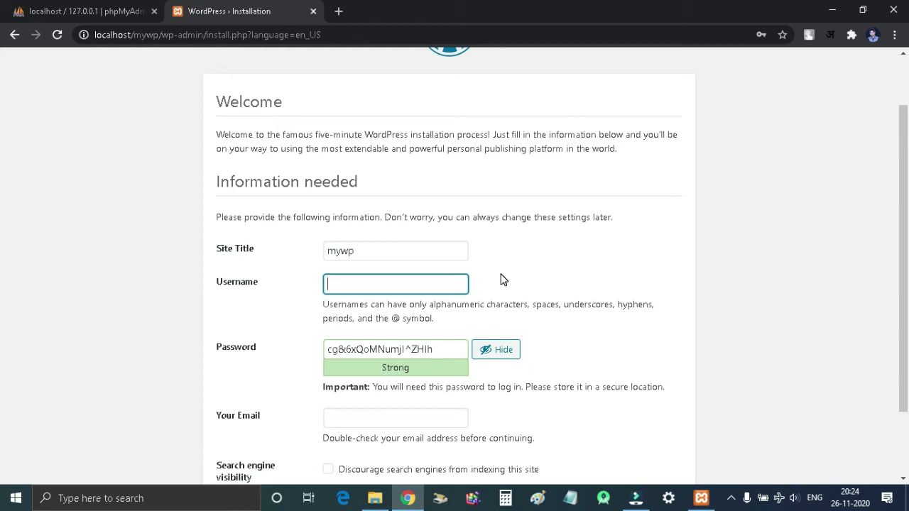
pyautogui.write('mywp')
# Step: Replace the generated password with a weak one, confirm weak password use, and install WordPress
pyautogui.scroll(-1, 501, 279)
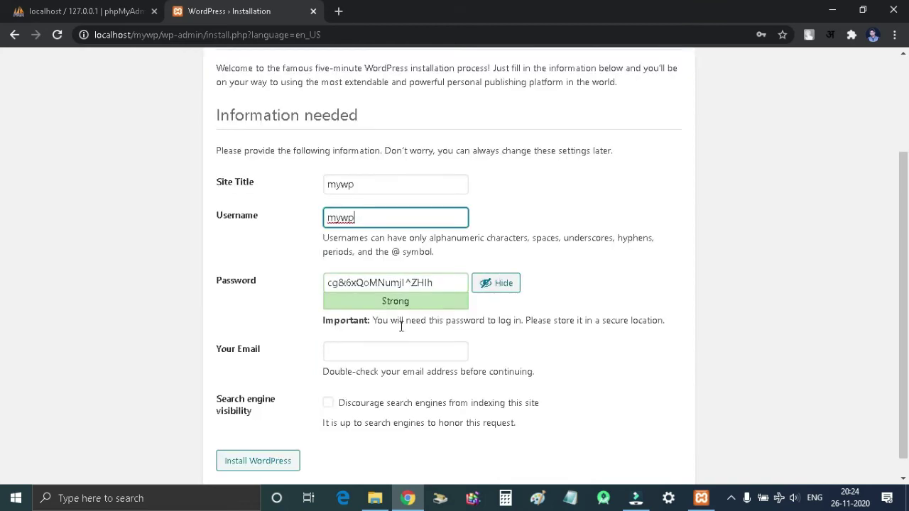
pyautogui.click(392, 352)
pyautogui.tripleClick(438, 280)
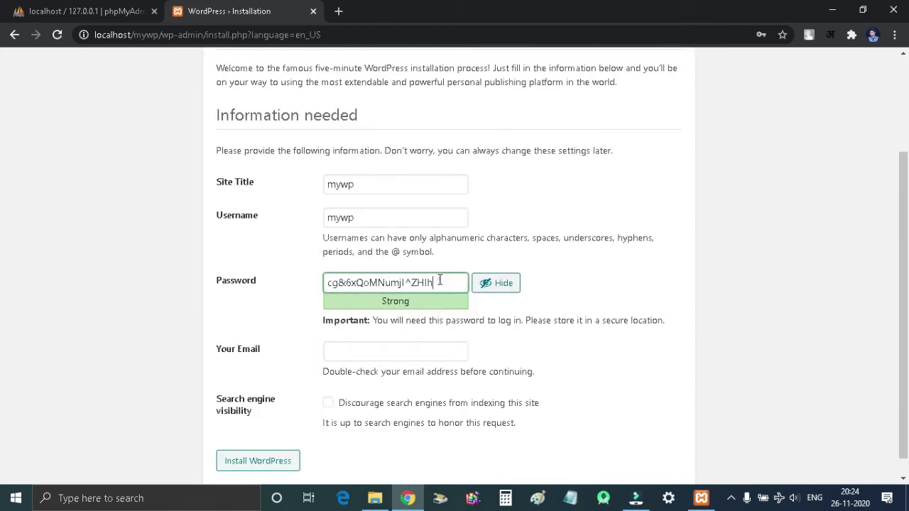
pyautogui.write('12345')
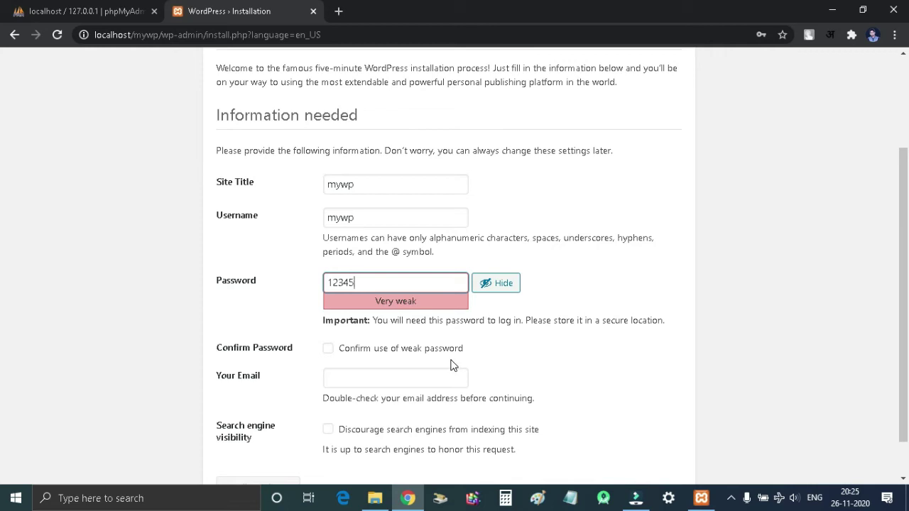
pyautogui.scroll(-1, 450, 364)
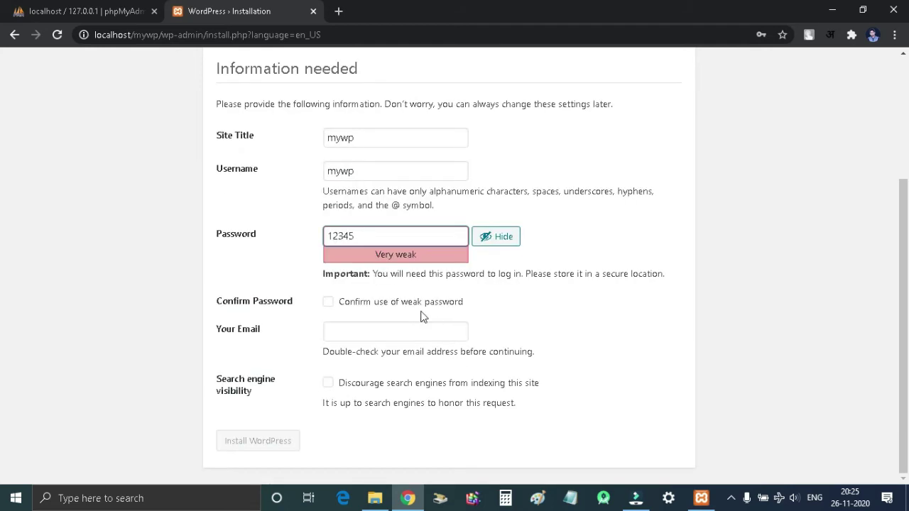
pyautogui.click(328, 303)
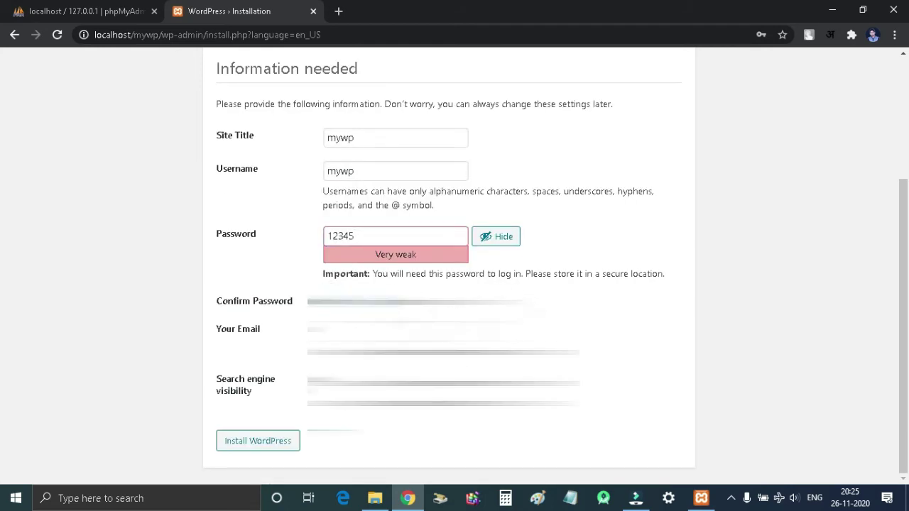
pyautogui.click(420, 332)
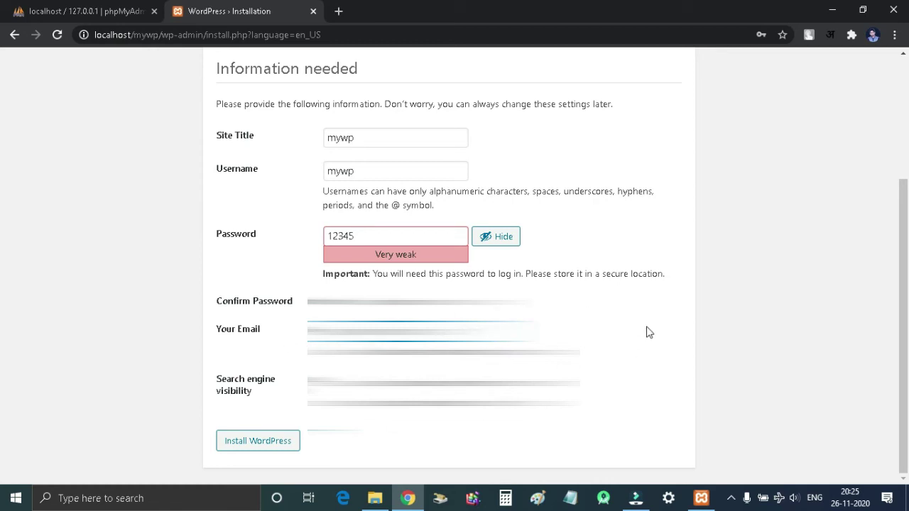
pyautogui.click(295, 445)
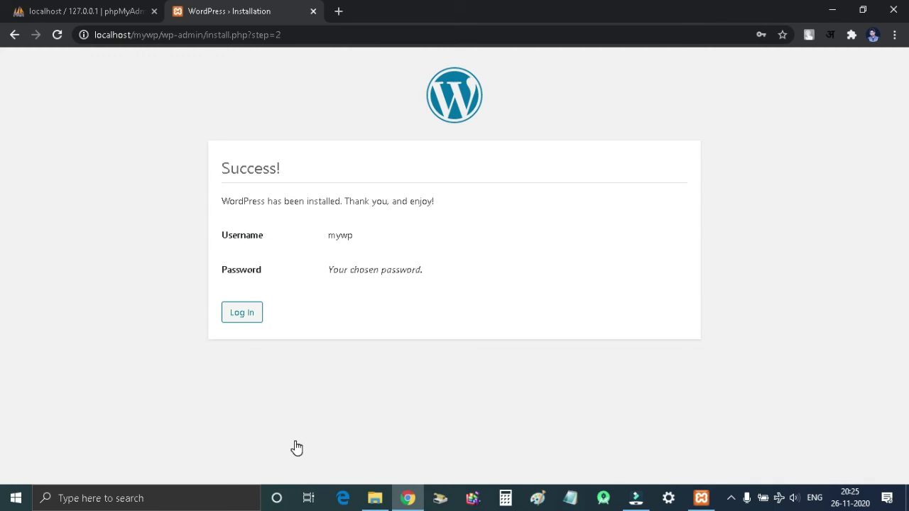
# Step: Go to the WordPress login page and enter the mywp username to sign in
pyautogui.click(242, 313)
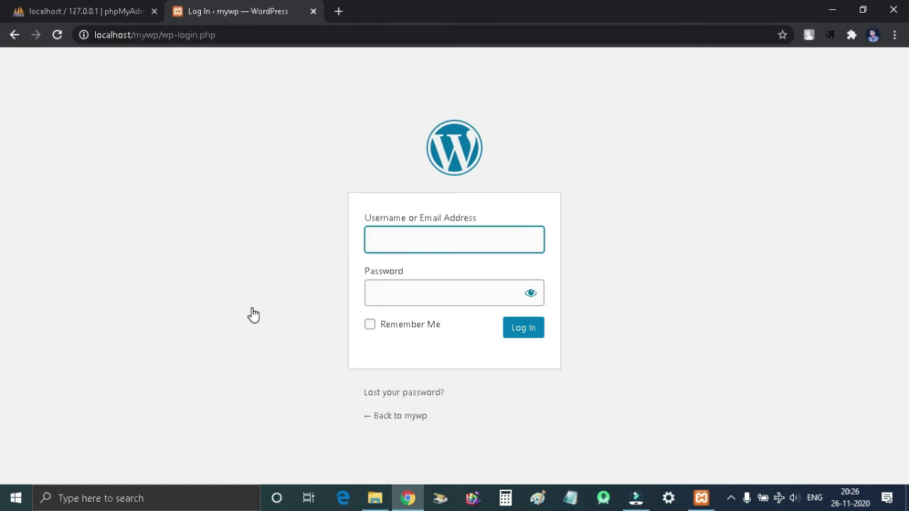
pyautogui.write('my')
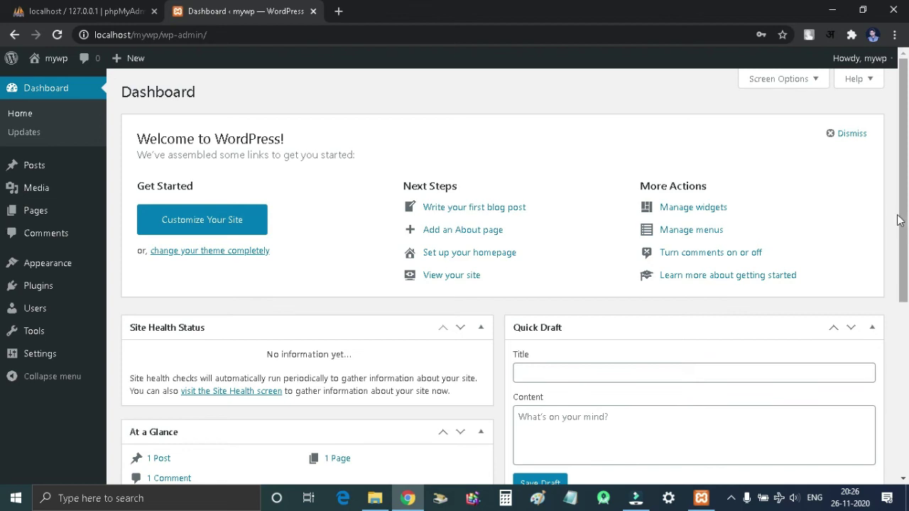
# Step: Load localhost/mywp in a new tab to view the Hello world! post, then return to the Dashboard
pyautogui.click(340, 10)
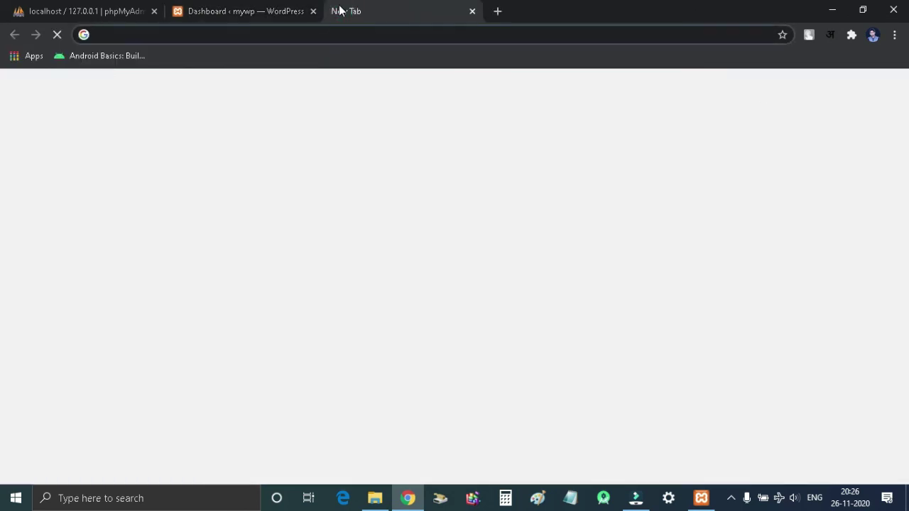
pyautogui.write('loca')
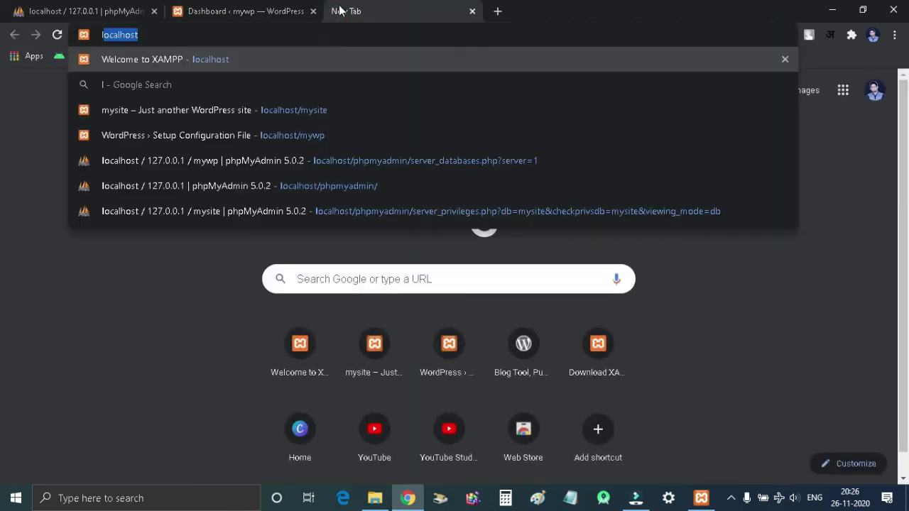
pyautogui.write('lho')
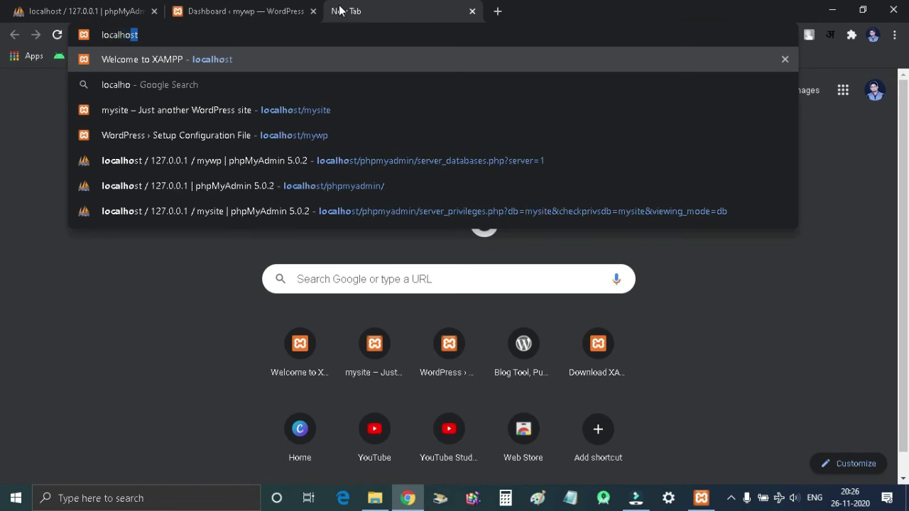
pyautogui.write('st/')
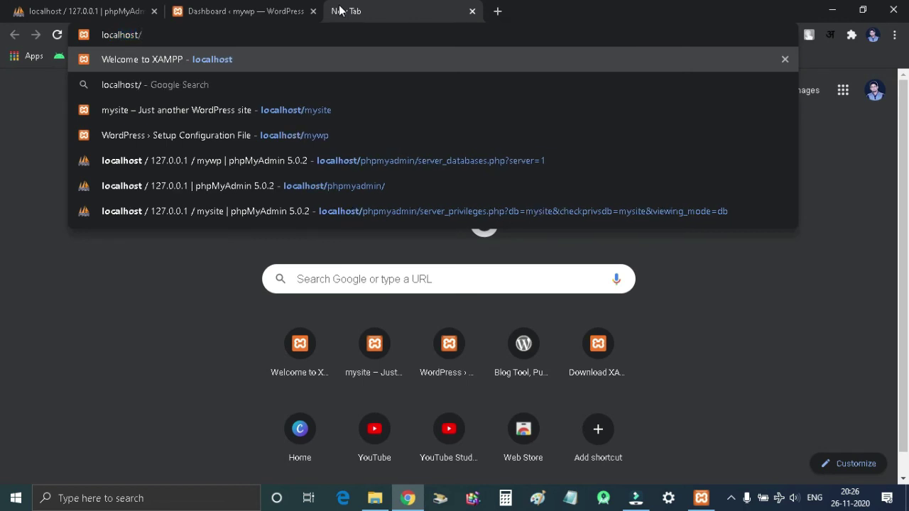
pyautogui.write('mywp')
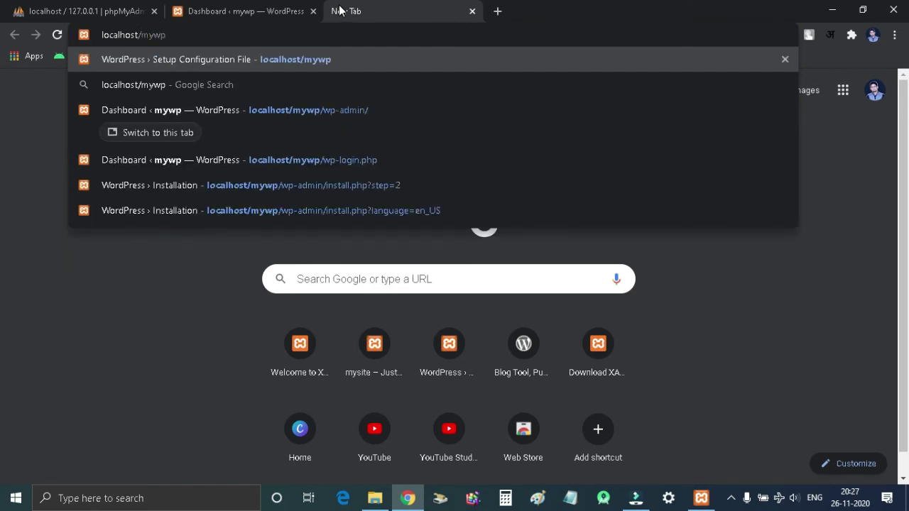
pyautogui.press('Return')
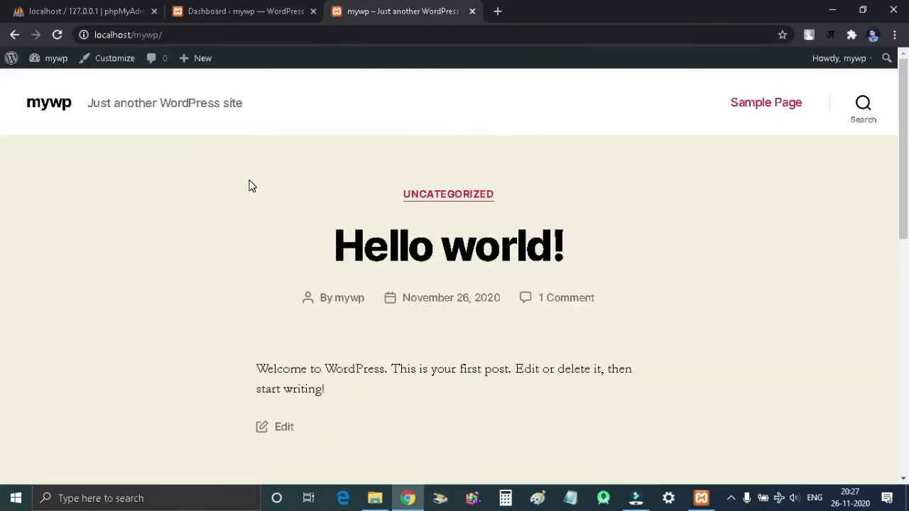
pyautogui.scroll(-5, 249, 186)
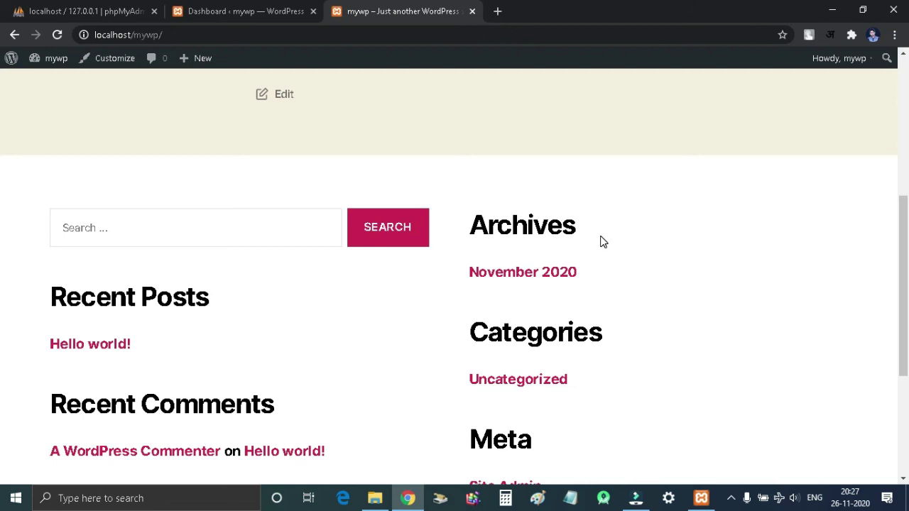
pyautogui.scroll(5, 601, 243)
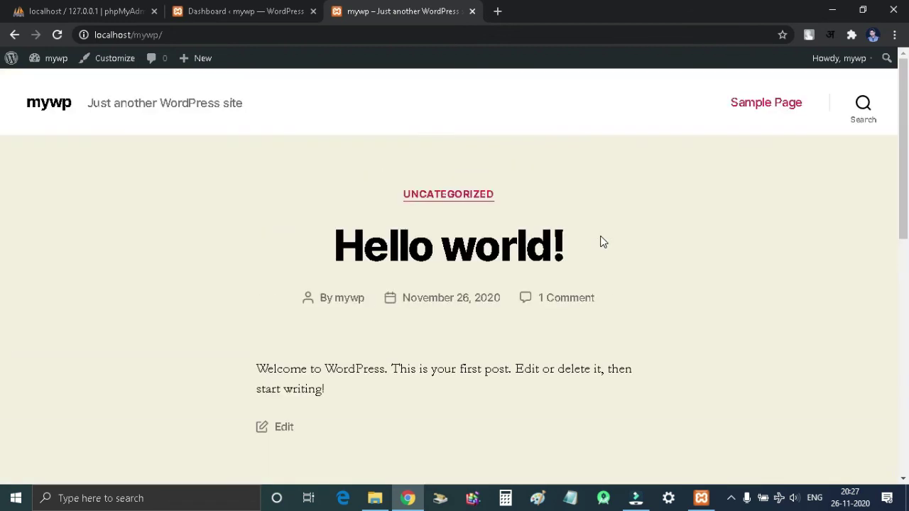
pyautogui.click(255, 10)
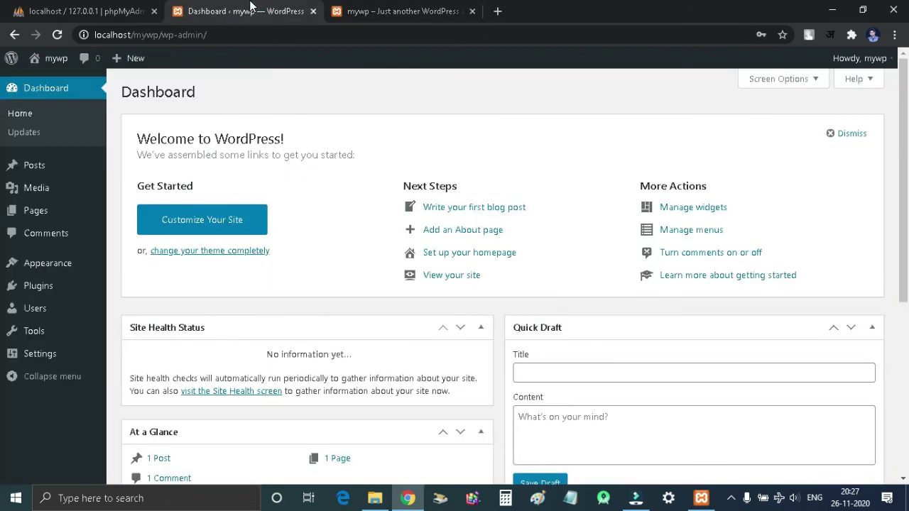